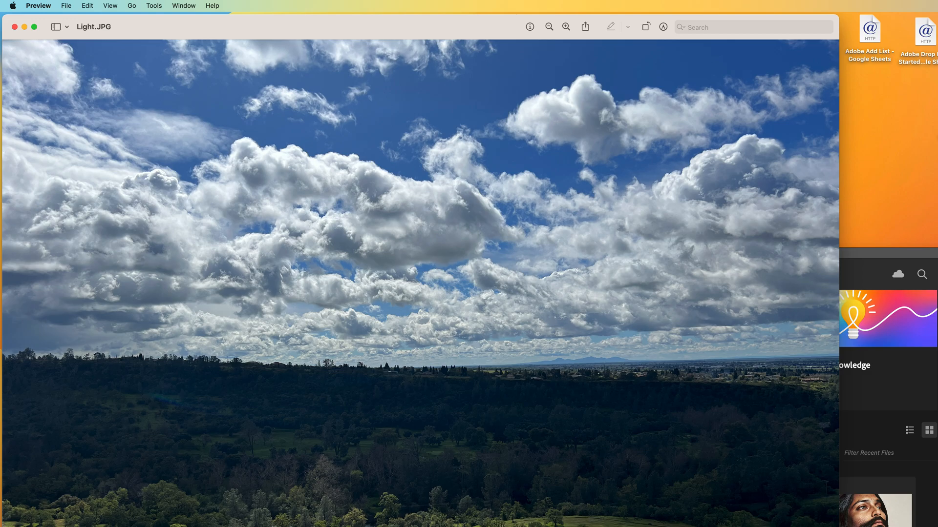
Preview the Light.JPG and Color.jpg photos, closing each viewer window afterwards
drag(839, 526, 754, 508)
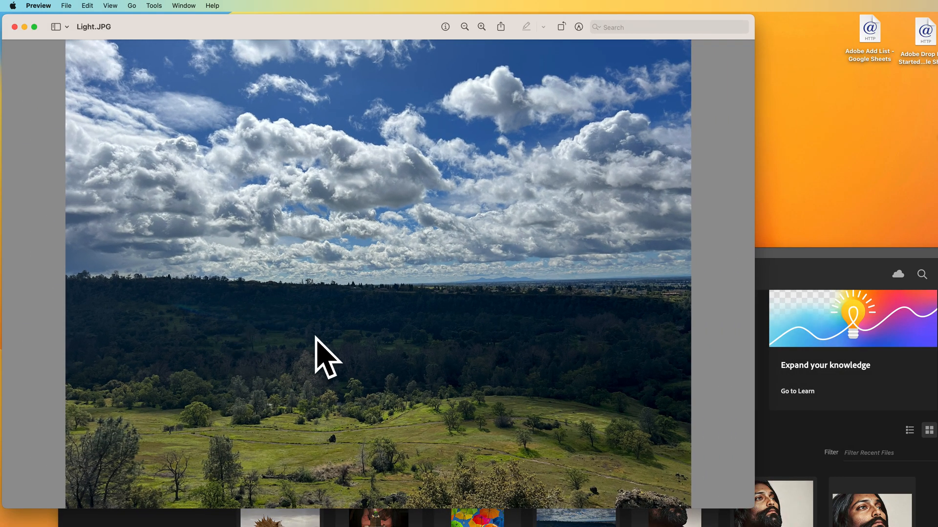
click(14, 28)
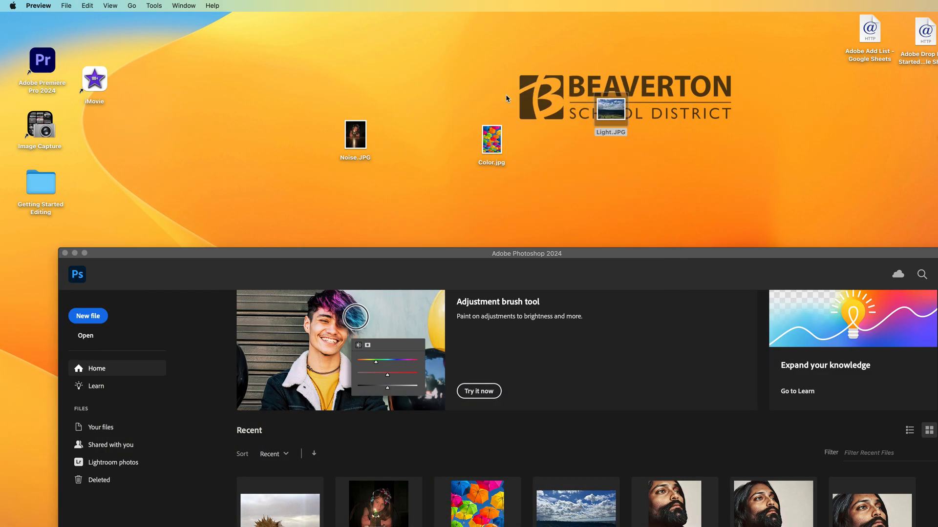
click(497, 140)
double_click(497, 140)
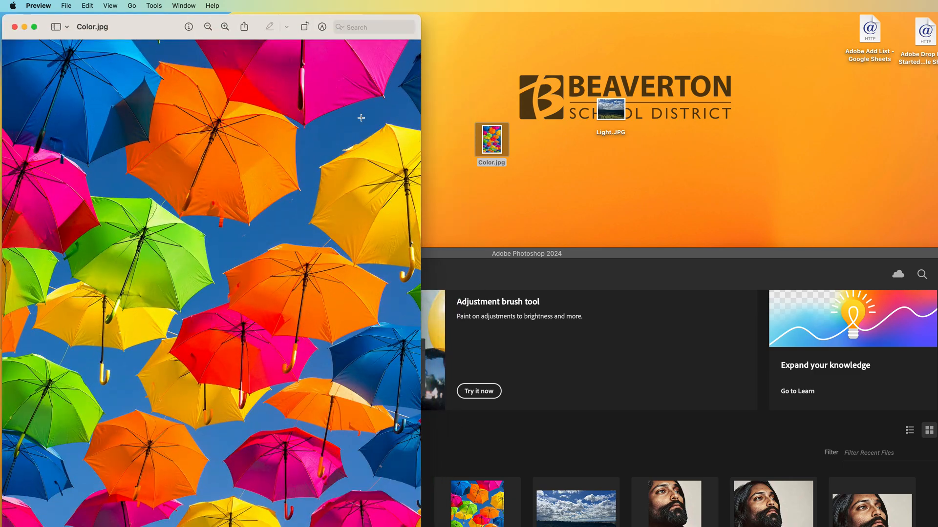
drag(420, 16, 348, 246)
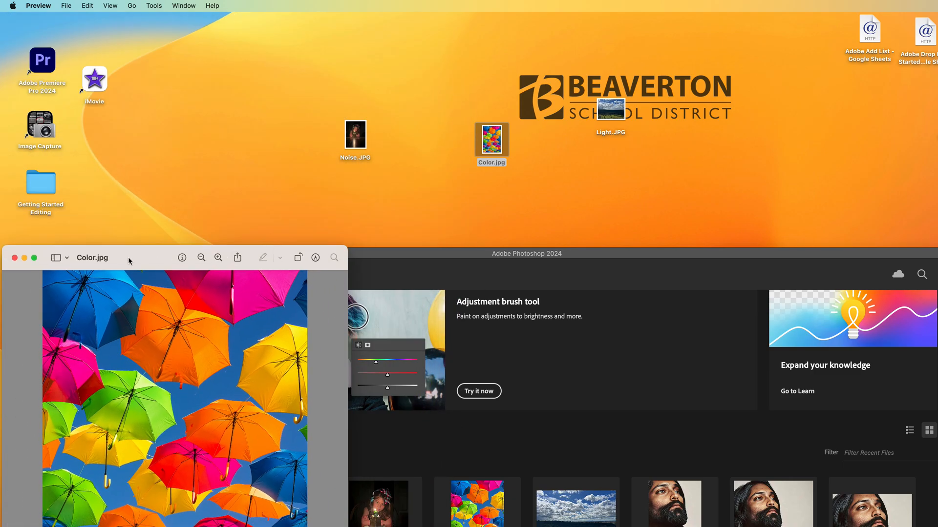
drag(131, 259, 476, 41)
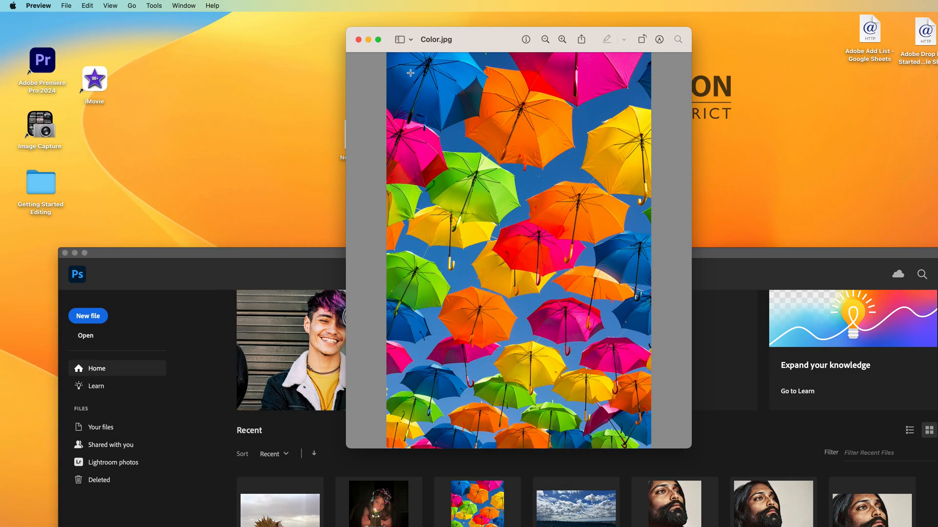
click(359, 40)
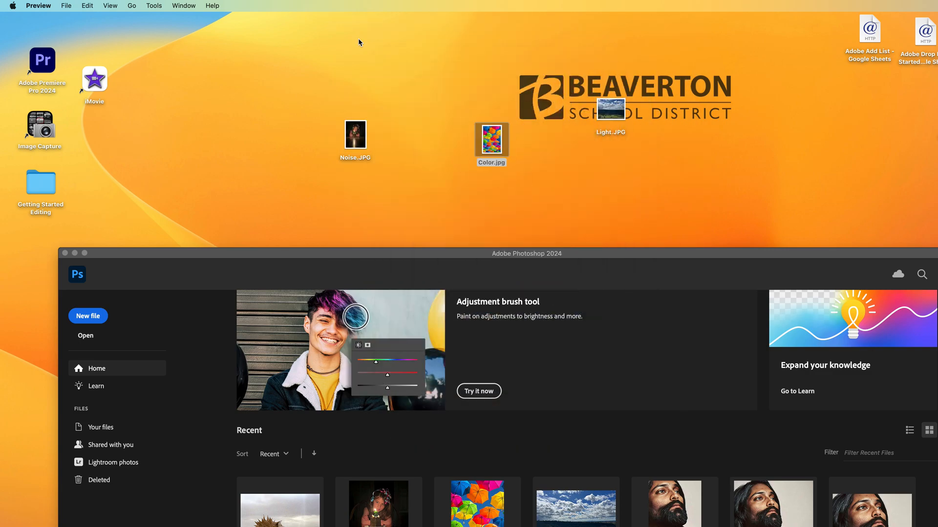
Preview the Noise.JPG photo, then close its viewer window
click(364, 131)
double_click(364, 131)
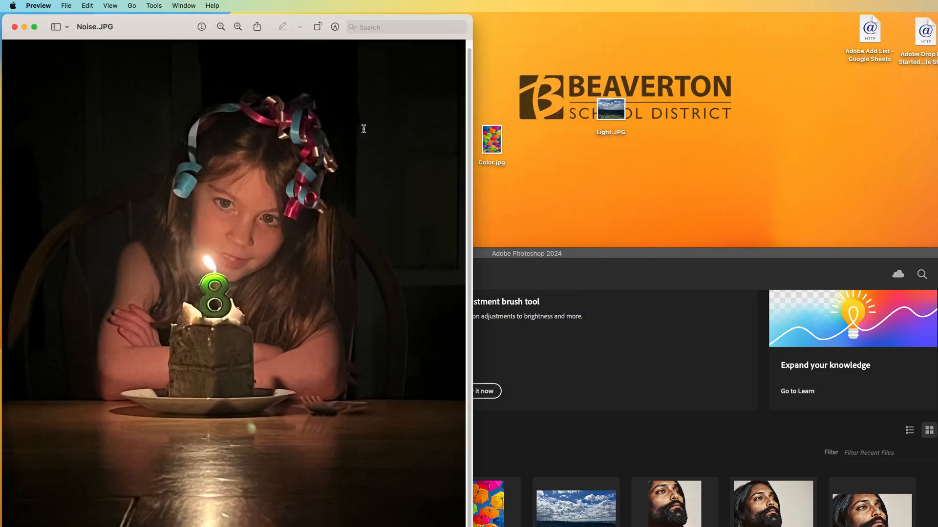
drag(469, 15, 421, 97)
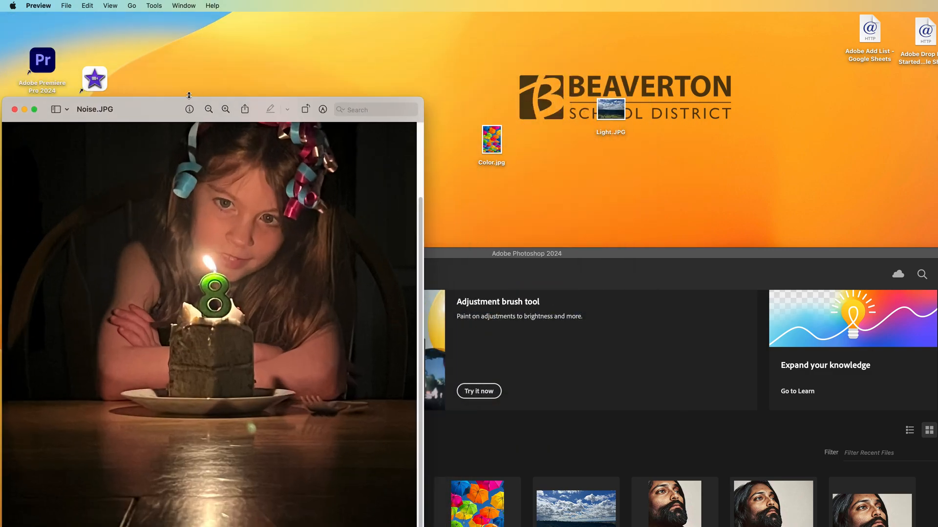
drag(132, 107, 348, 3)
scroll(381, 183, up, 3)
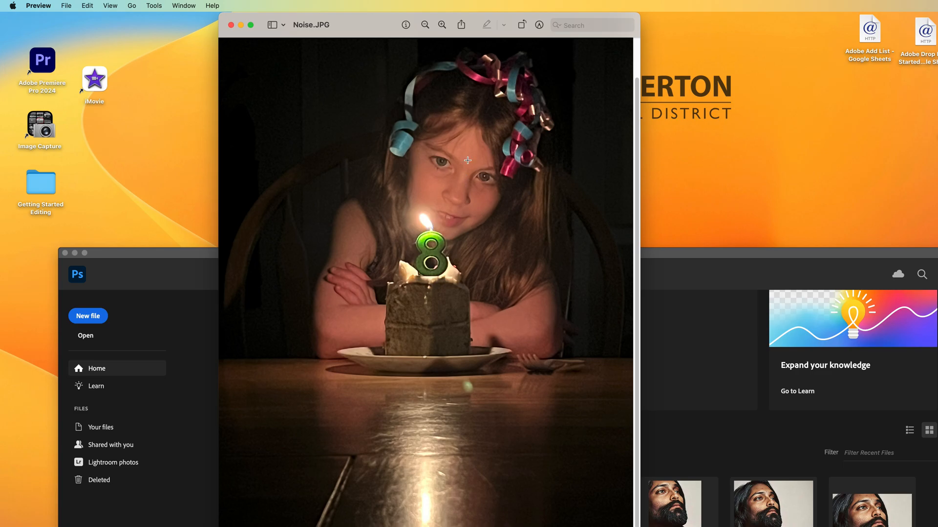
click(230, 25)
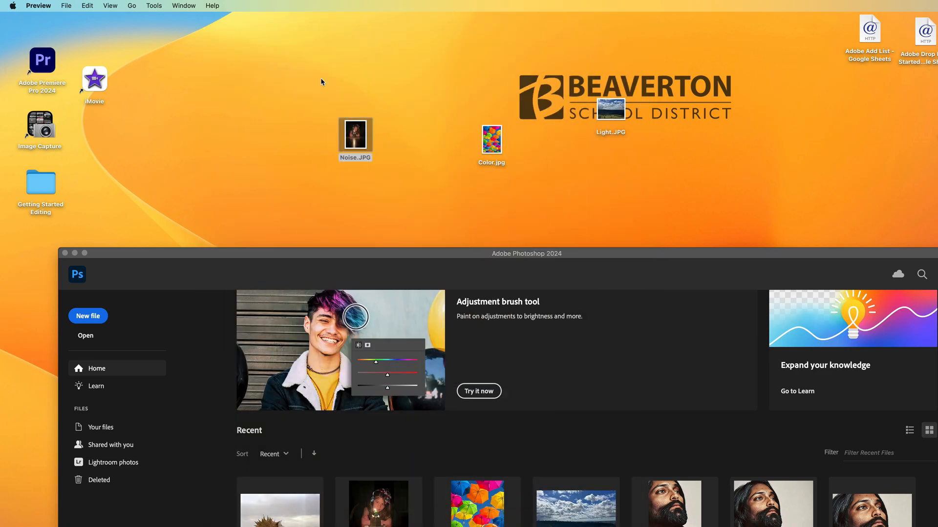
drag(664, 163, 309, 81)
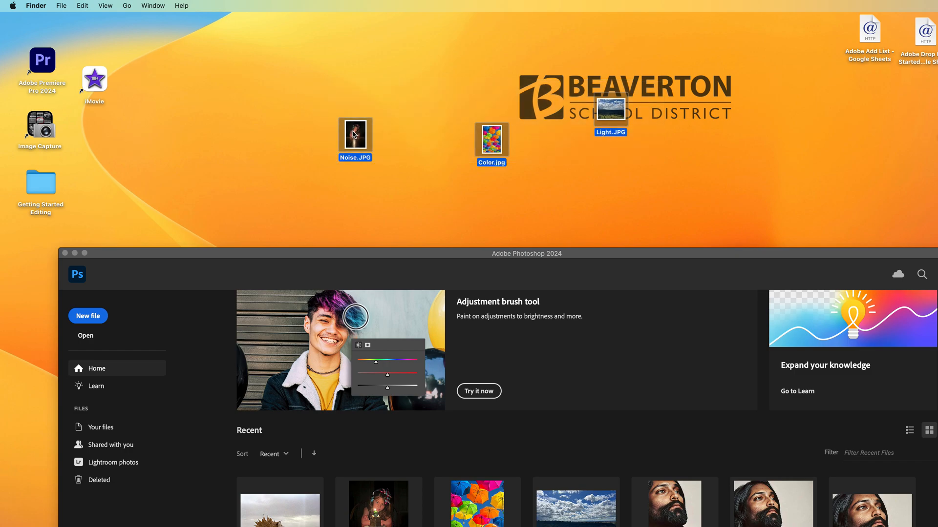
right_click(354, 134)
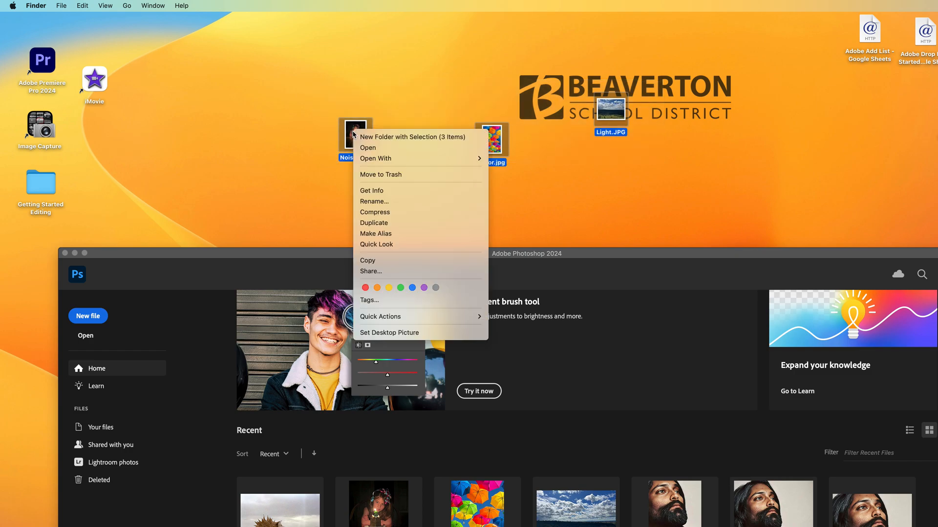
click(370, 60)
click(597, 162)
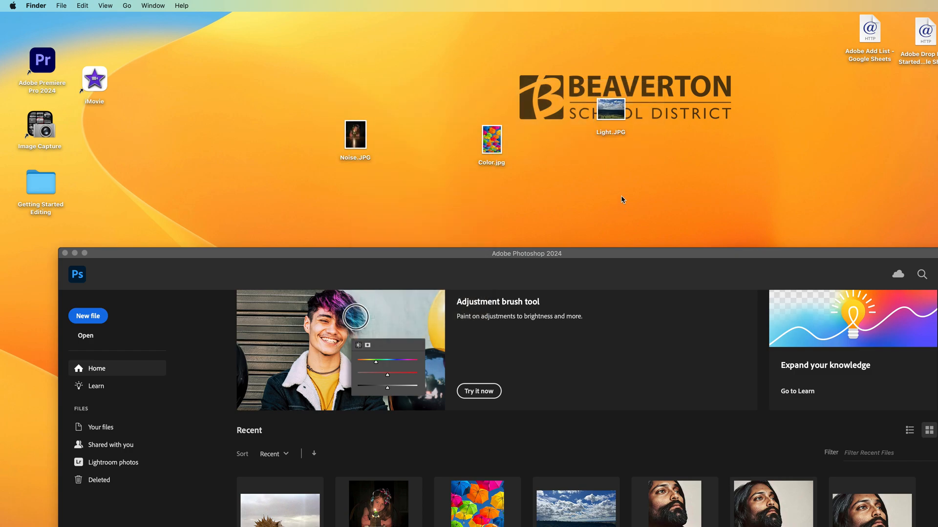
Duplicate the three photos on the desktop by copying them and pasting them onto the desktop
drag(648, 174, 315, 82)
right_click(356, 126)
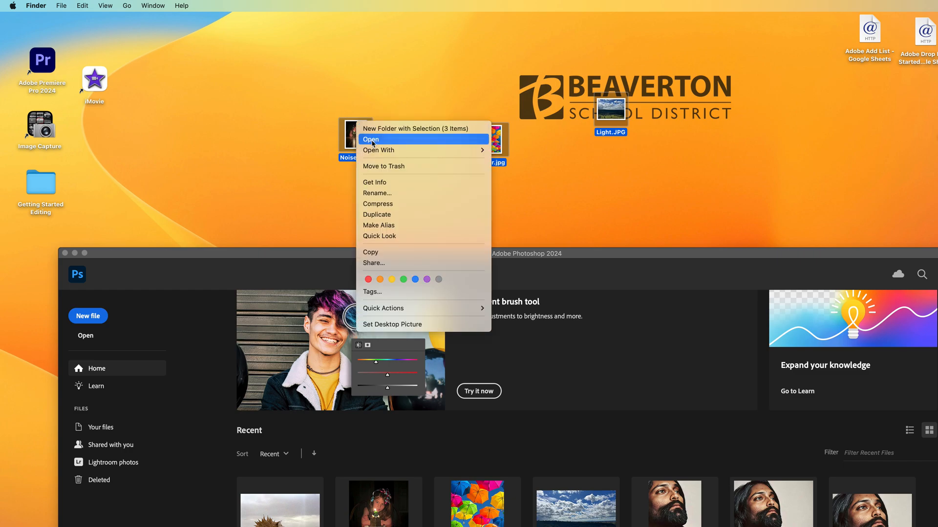
click(370, 252)
click(406, 78)
right_click(418, 72)
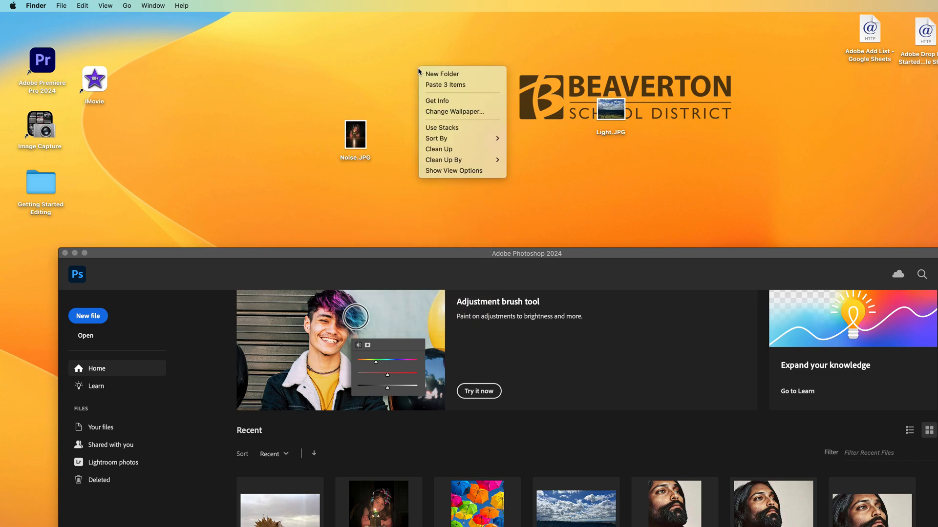
click(432, 85)
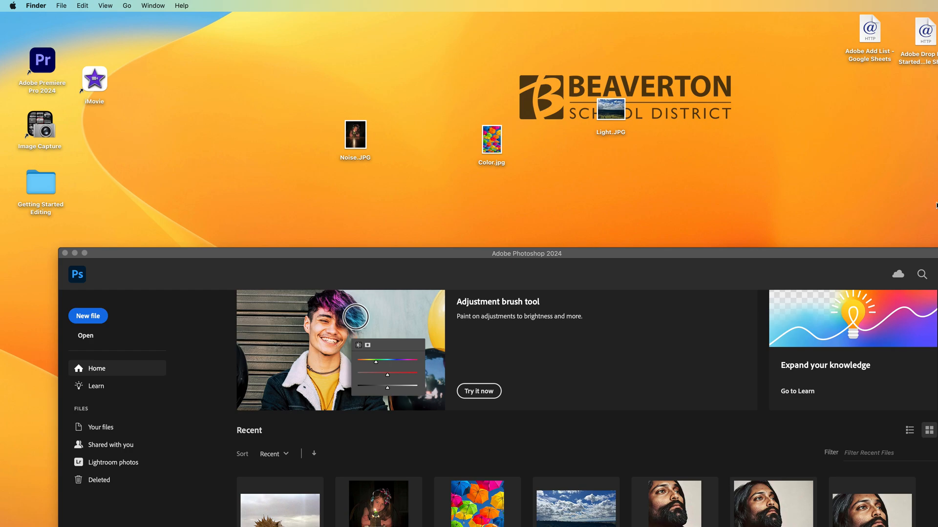
Arrange the desktop icons so the original photos sit in one row and the copies in a row beneath
drag(937, 117, 692, 81)
drag(937, 117, 596, 49)
drag(937, 244, 558, 183)
drag(370, 141, 367, 56)
click(483, 132)
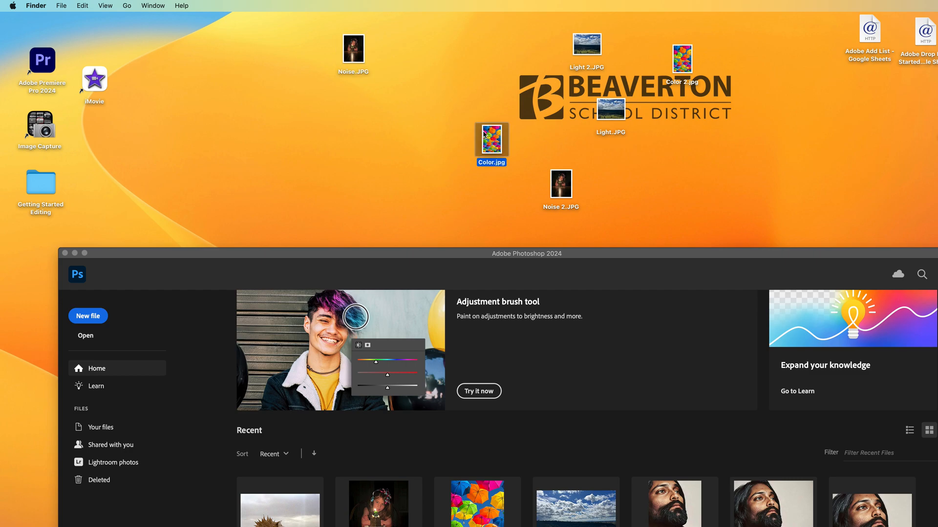
drag(483, 133, 441, 46)
drag(579, 54, 621, 196)
drag(606, 121, 523, 56)
drag(449, 53, 444, 39)
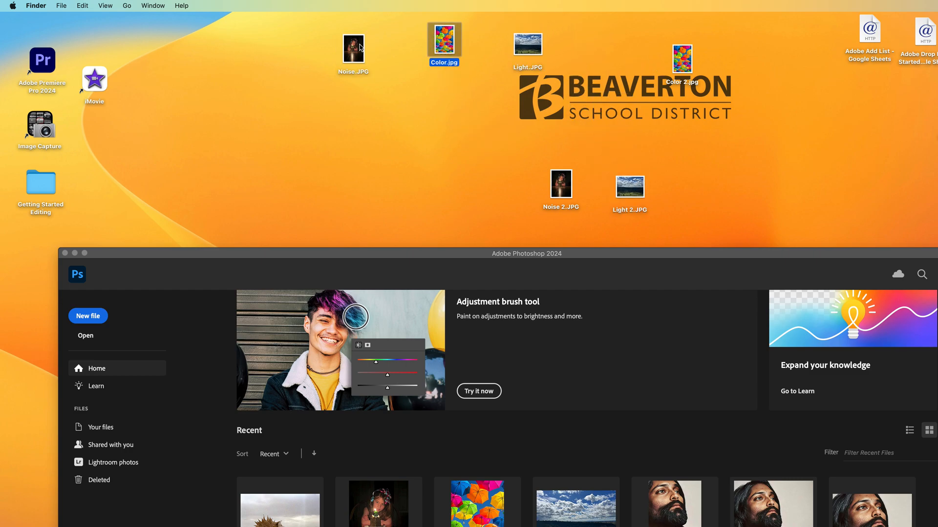
drag(686, 66, 471, 139)
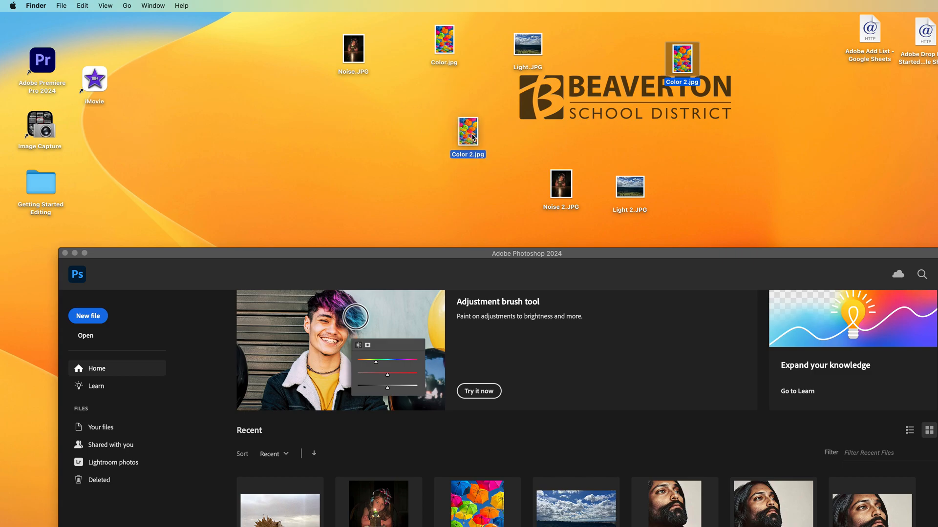
drag(540, 185, 346, 121)
click(383, 123)
drag(655, 195, 558, 137)
Select the three copied photos and open them with Adobe Photoshop 2024
drag(611, 178, 340, 122)
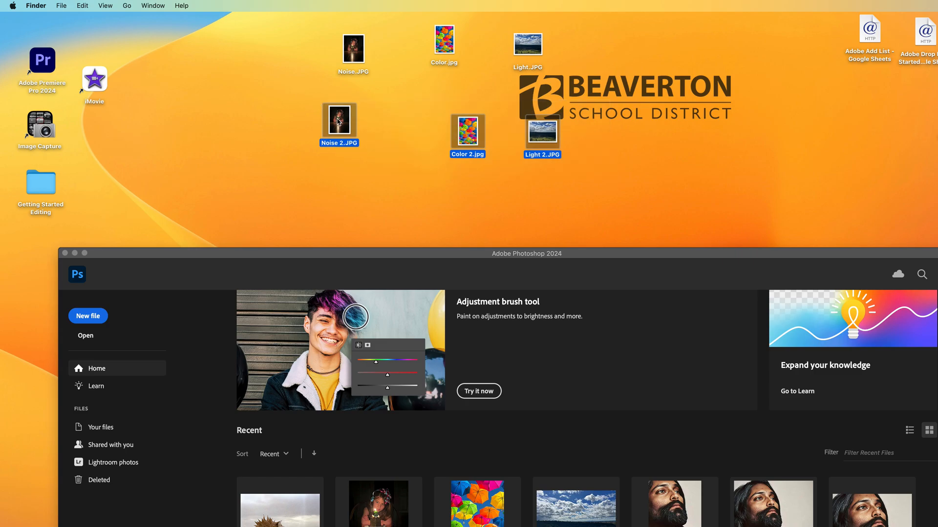
right_click(338, 121)
mouse_move(362, 146)
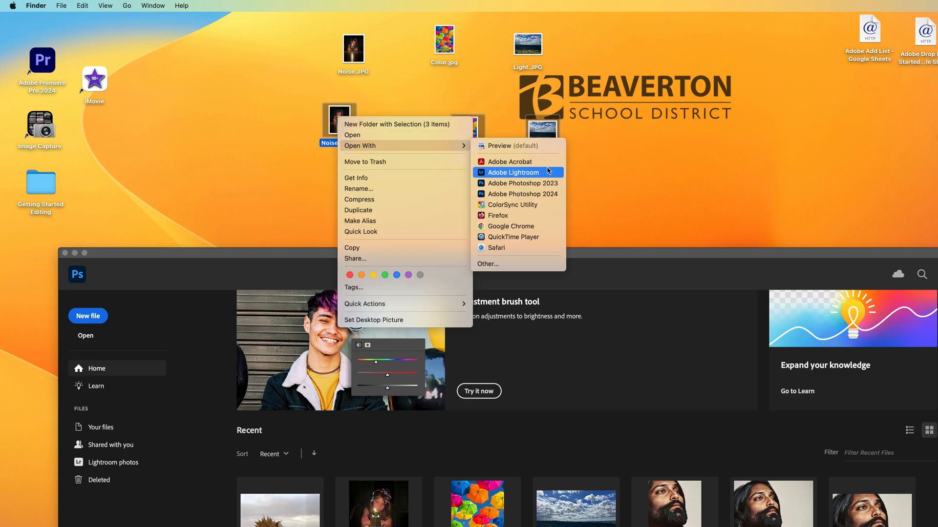
click(537, 194)
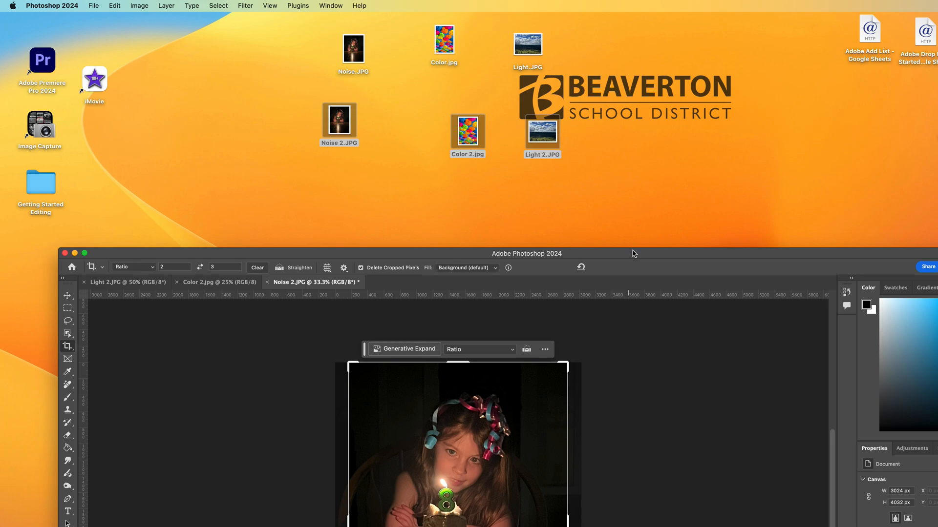
Enlarge the Photoshop workspace and switch to the Light 2.JPG document, dismissing the crop overlay
drag(630, 254, 577, 13)
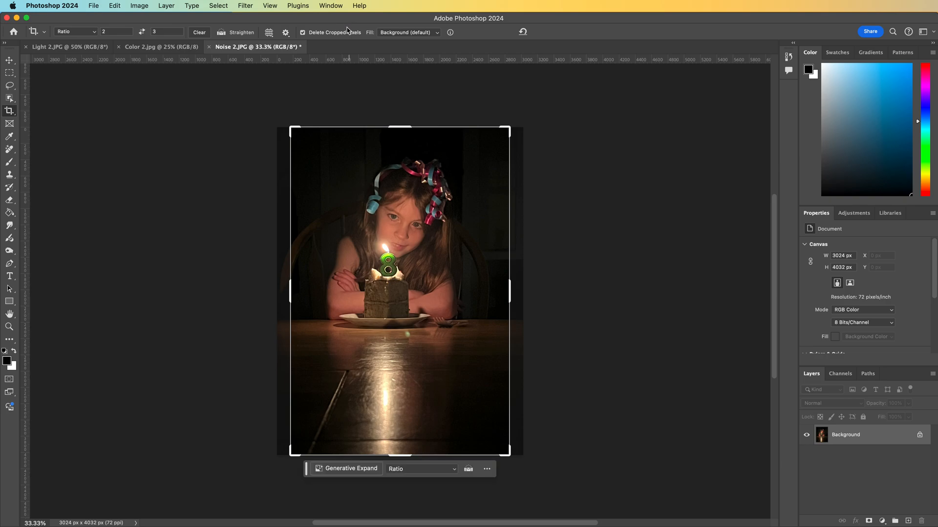
key(Escape)
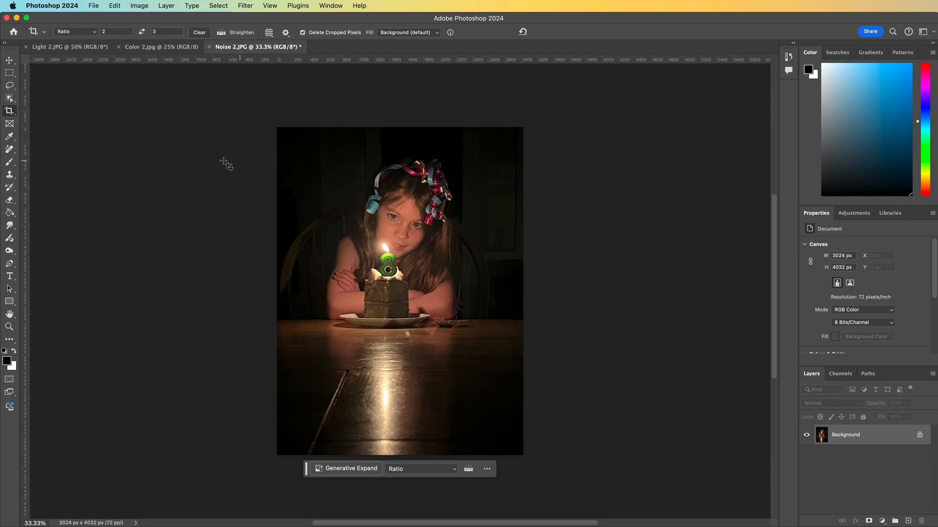
click(57, 49)
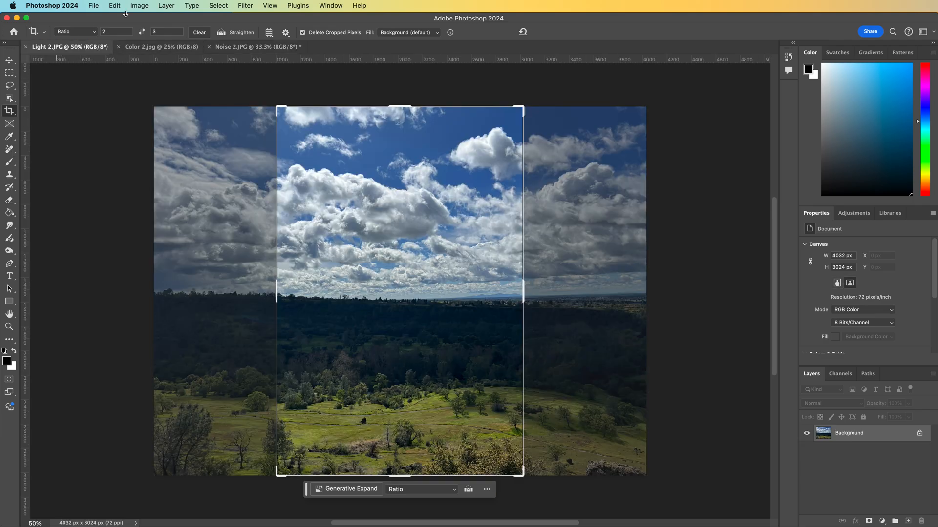
key(Escape)
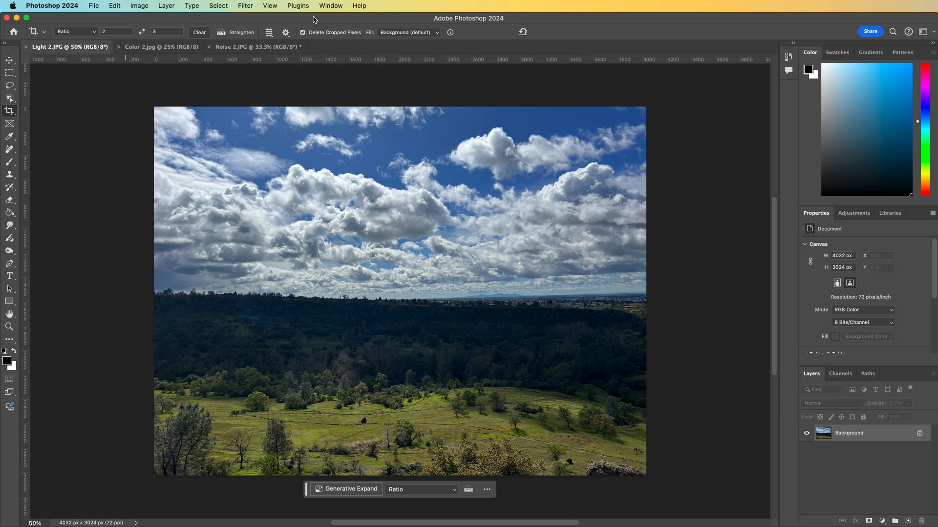
Open the Camera Raw Filter on Light 2.JPG and enlarge its dialog window
click(218, 5)
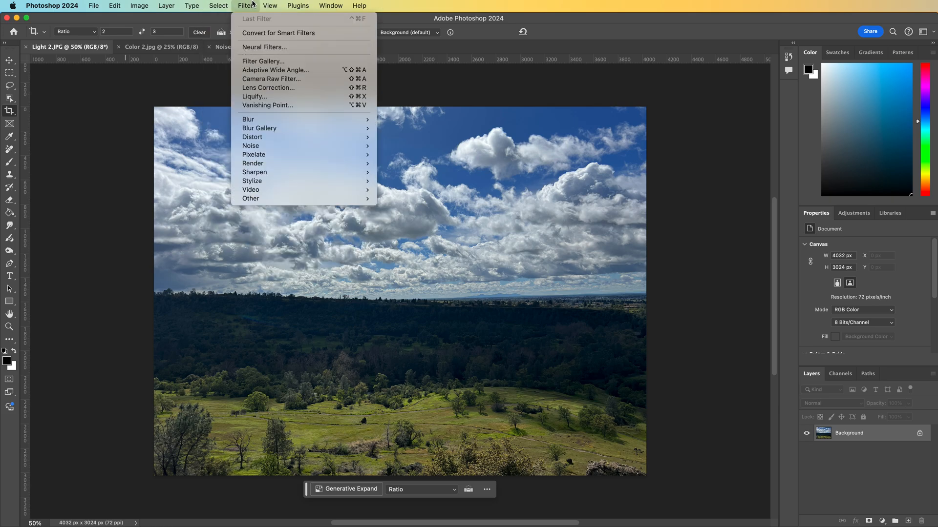
click(268, 79)
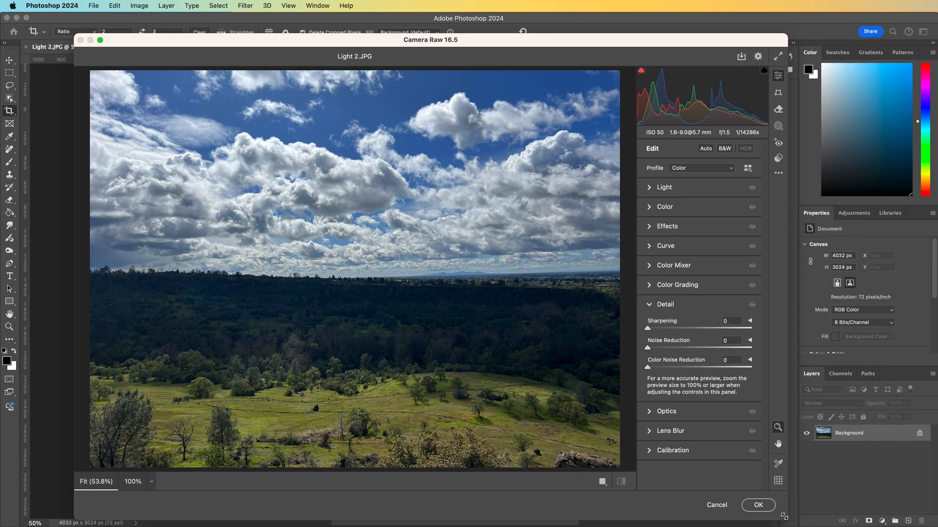
drag(784, 517, 782, 515)
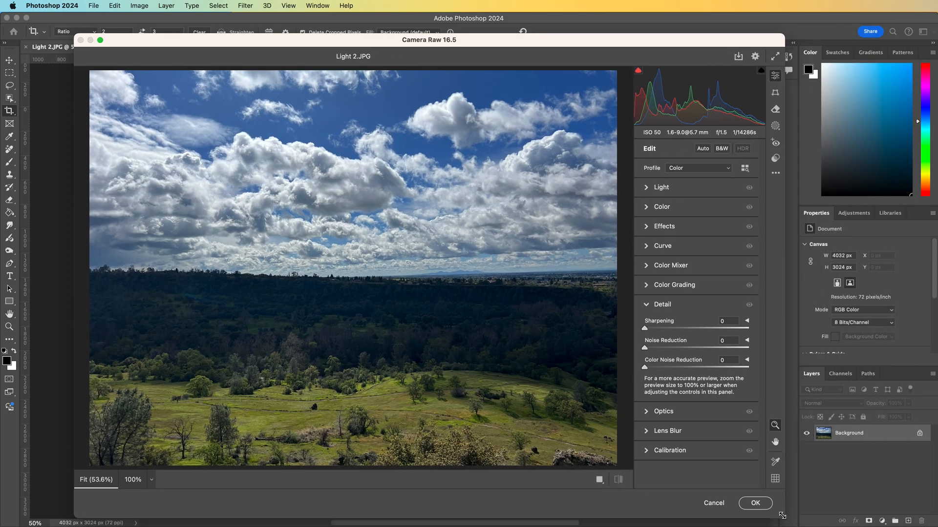
drag(618, 39, 548, 18)
drag(713, 496, 830, 526)
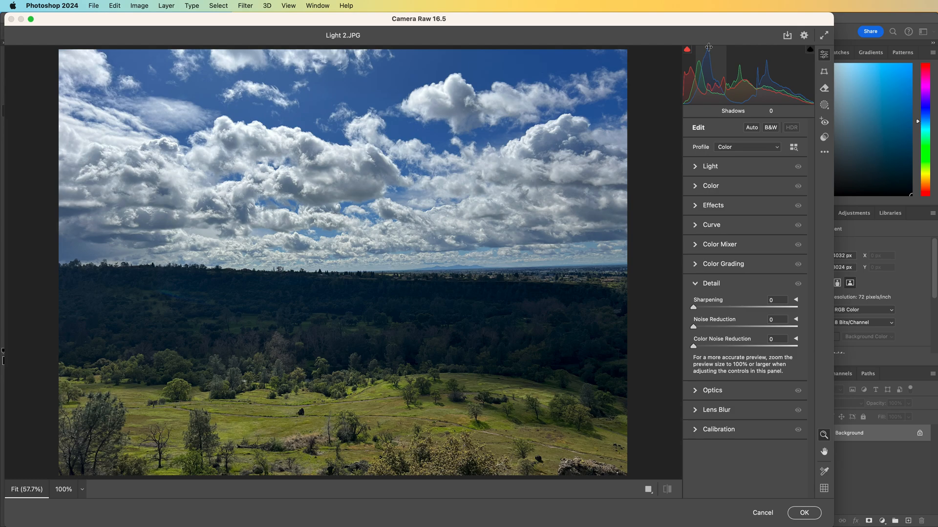
Set the Camera Raw profile to Monochrome and expand the Light settings
click(734, 151)
click(738, 158)
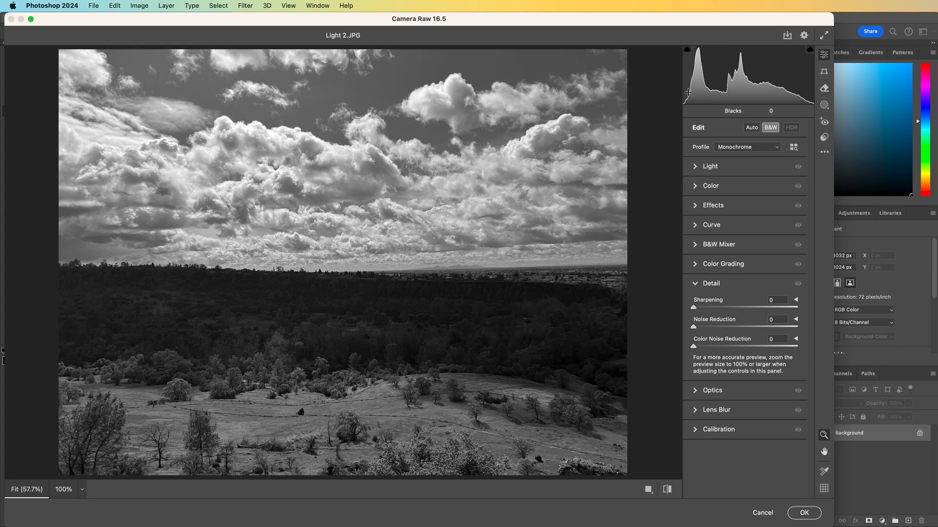
click(695, 167)
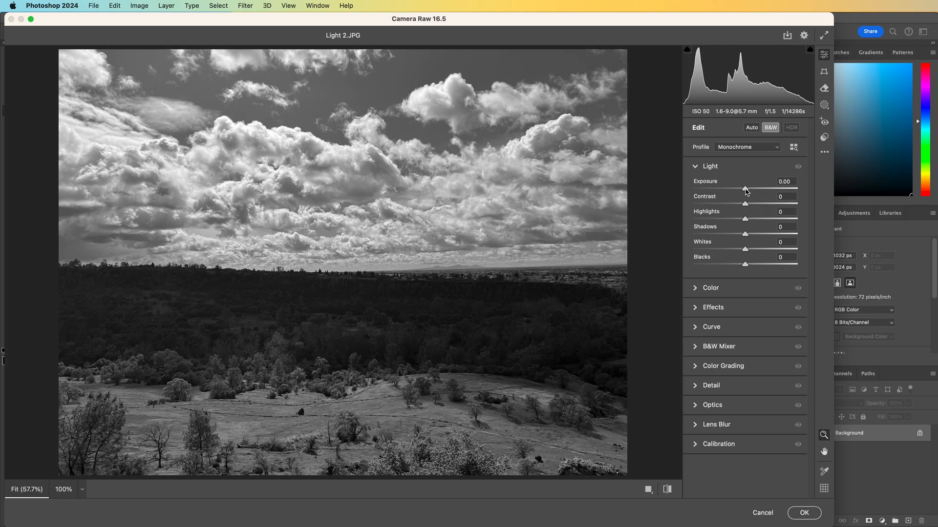
Set Exposure to -0.05 and Contrast to +100 in the Light settings
drag(746, 191, 753, 192)
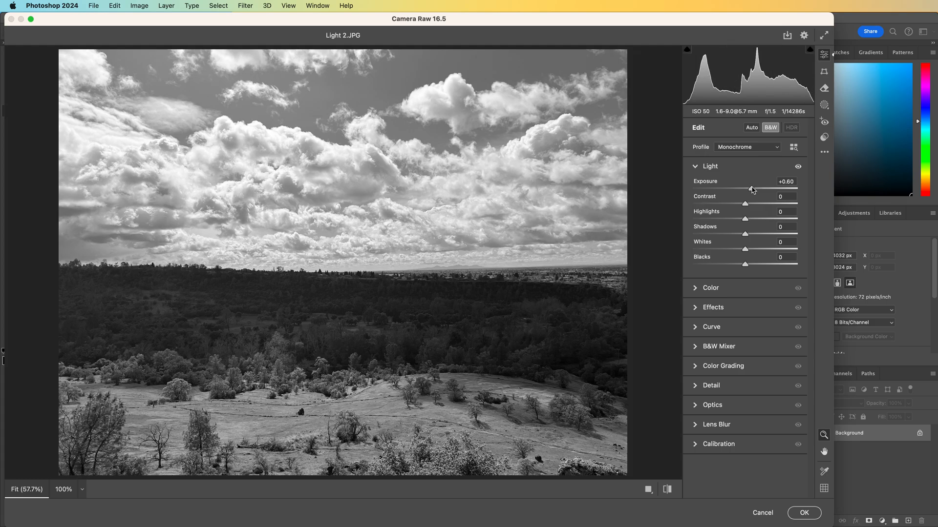
drag(753, 189, 795, 185)
drag(784, 186, 745, 190)
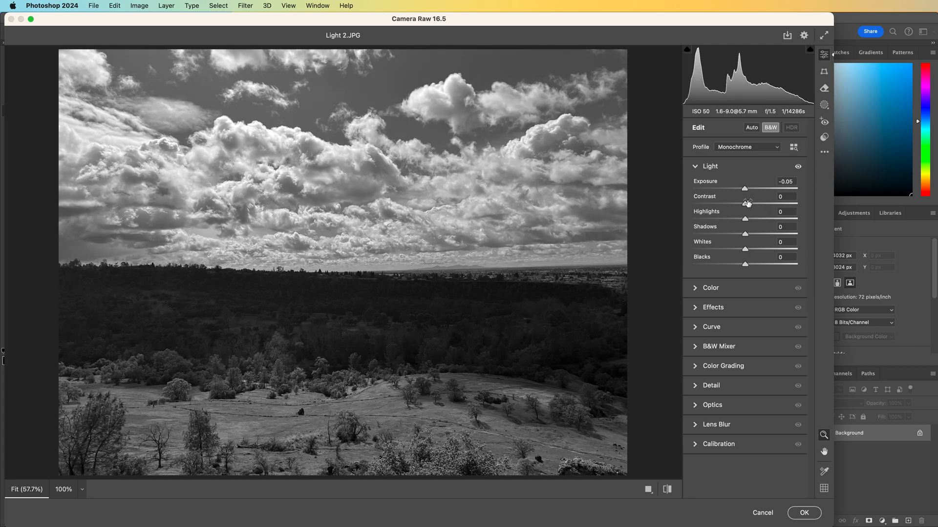
drag(745, 206, 797, 202)
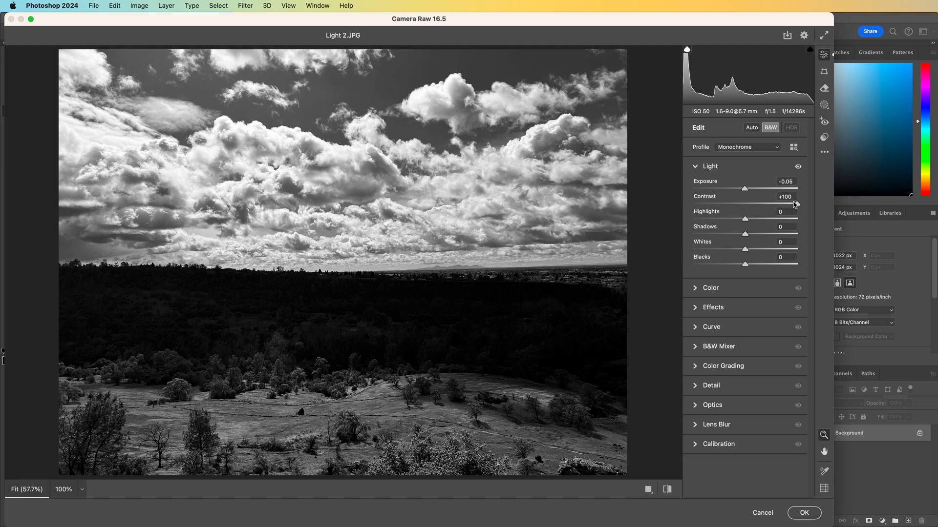
Reset Exposure and Contrast to 0, then try several Highlights values before resetting Highlights to 0
drag(798, 205, 744, 188)
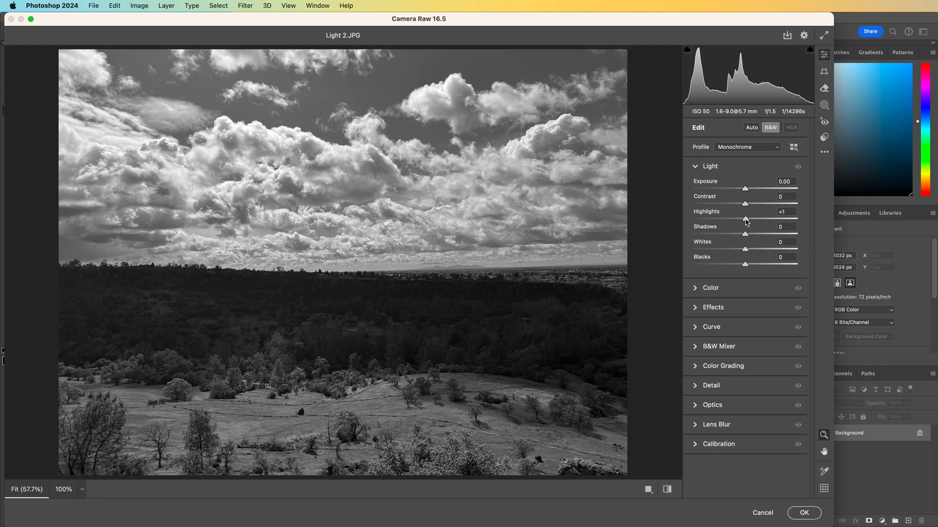
drag(751, 222, 758, 220)
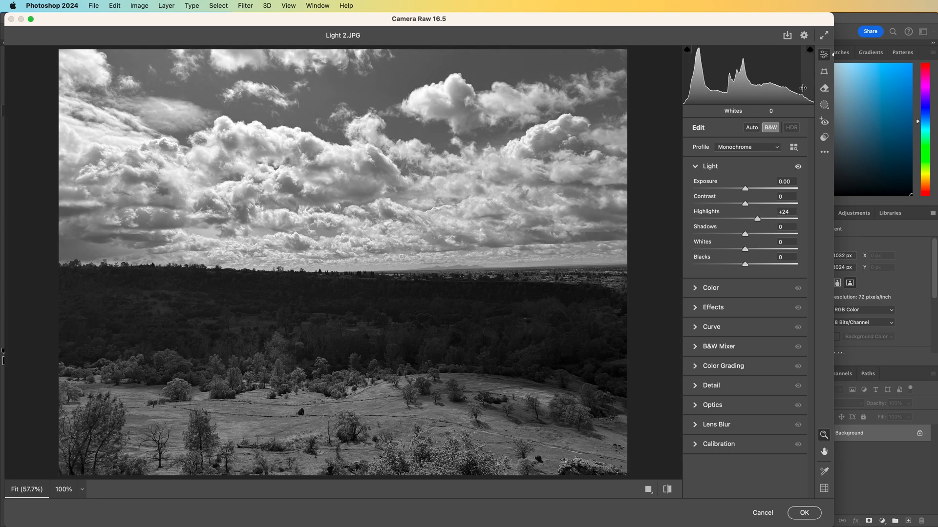
mouse_move(784, 83)
mouse_down()
mouse_move(797, 85)
mouse_move(791, 94)
mouse_up()
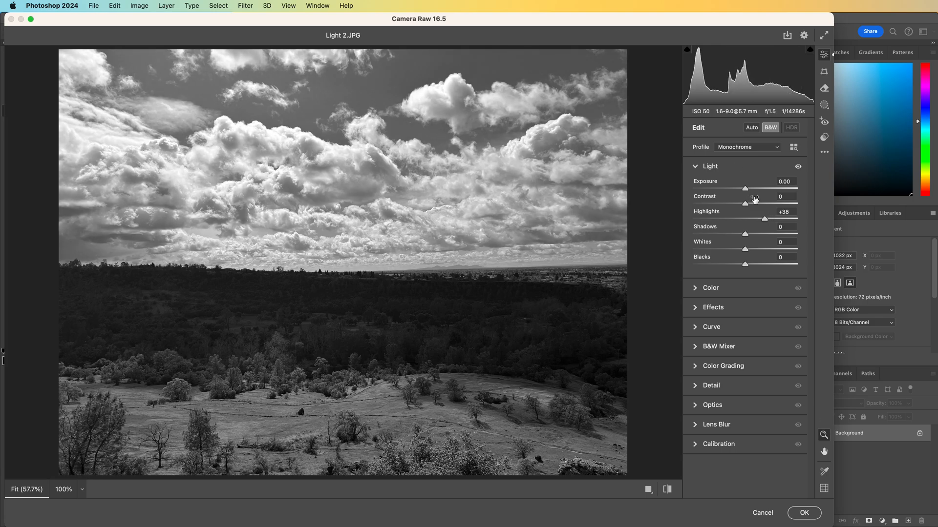
drag(765, 222, 705, 228)
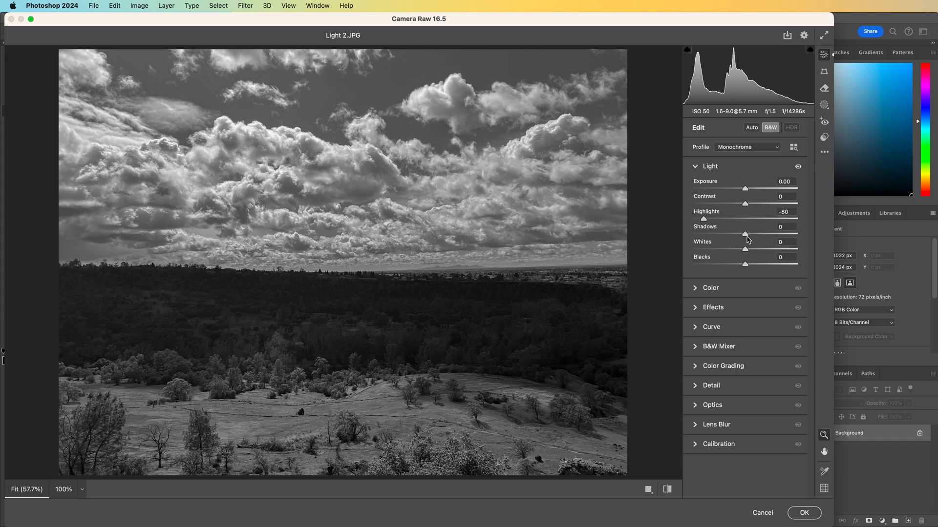
double_click(703, 219)
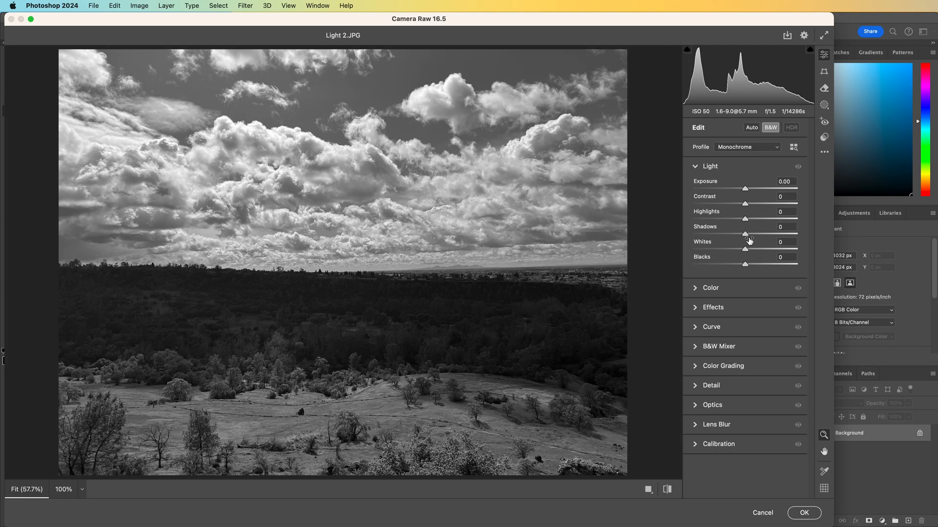
Try raising Shadows to +94, compare the image at 100% and Fit zoom, then reset Shadows to 0
drag(746, 236, 797, 241)
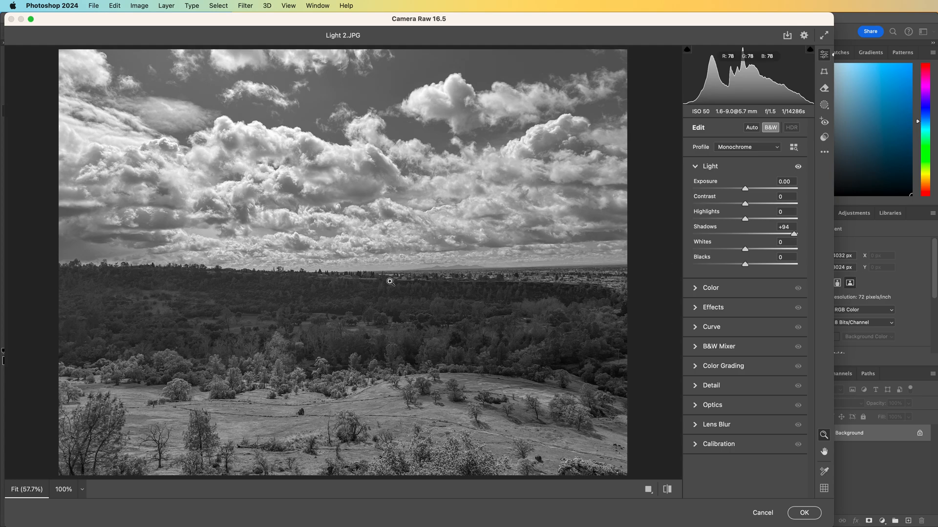
click(398, 314)
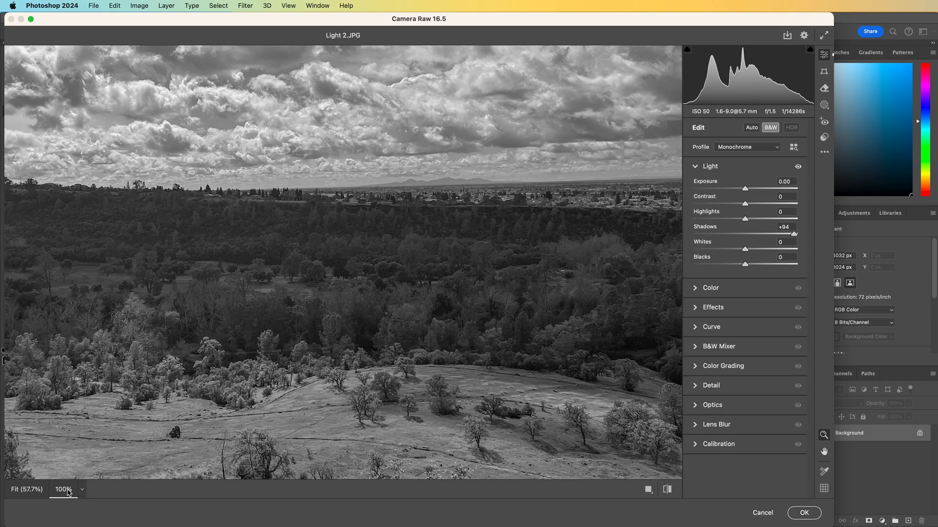
click(36, 492)
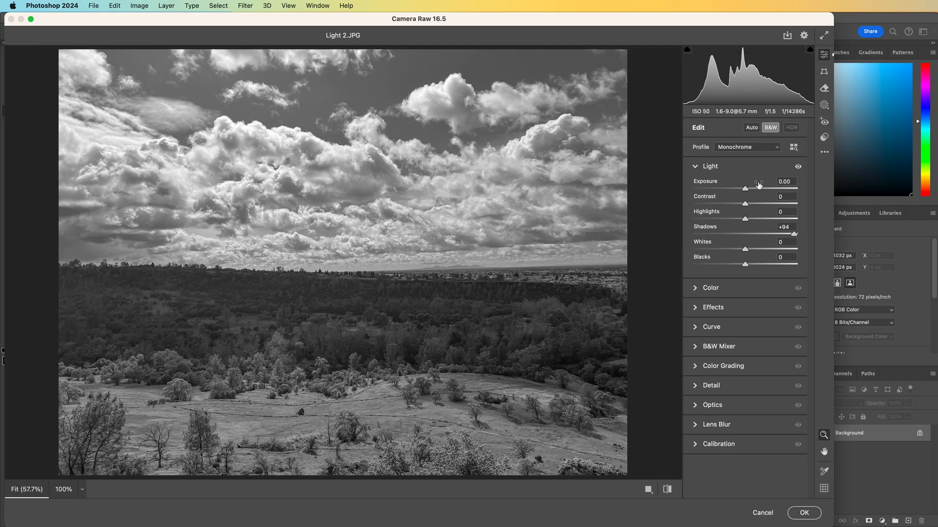
drag(793, 236, 747, 242)
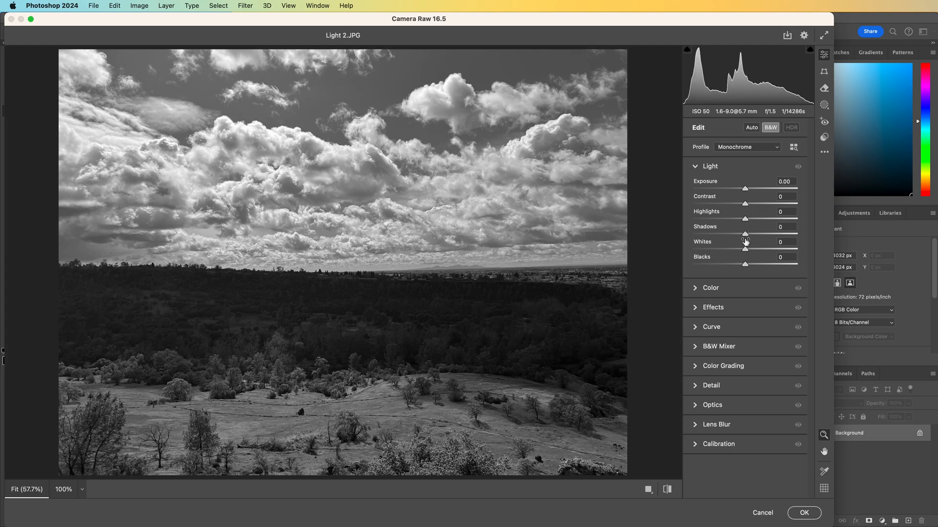
Try lowering Blacks to -77, then return the Blacks slider to 0
mouse_move(748, 250)
mouse_down()
mouse_move(809, 253)
mouse_move(749, 250)
mouse_up()
drag(746, 251, 746, 251)
drag(745, 268, 705, 268)
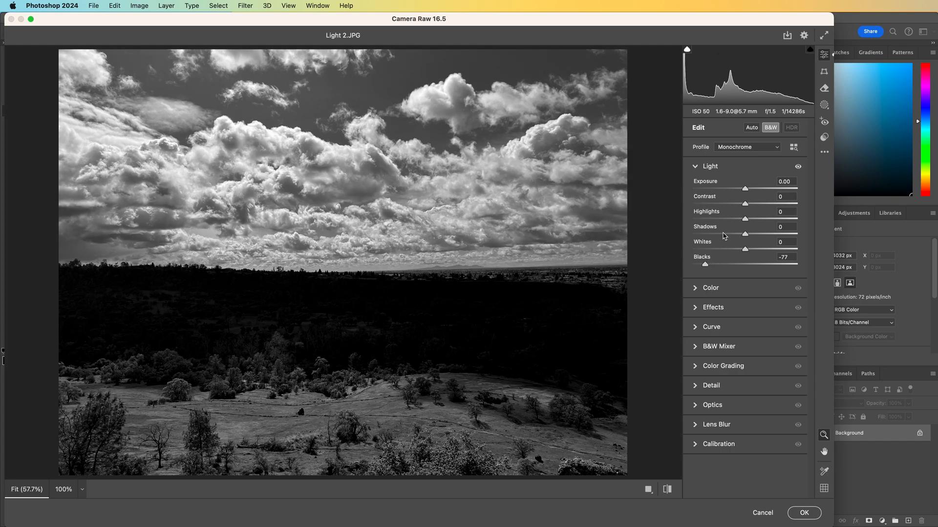
mouse_move(747, 224)
mouse_down()
mouse_move(698, 238)
mouse_move(743, 238)
mouse_up()
drag(747, 221, 745, 220)
drag(705, 265, 745, 266)
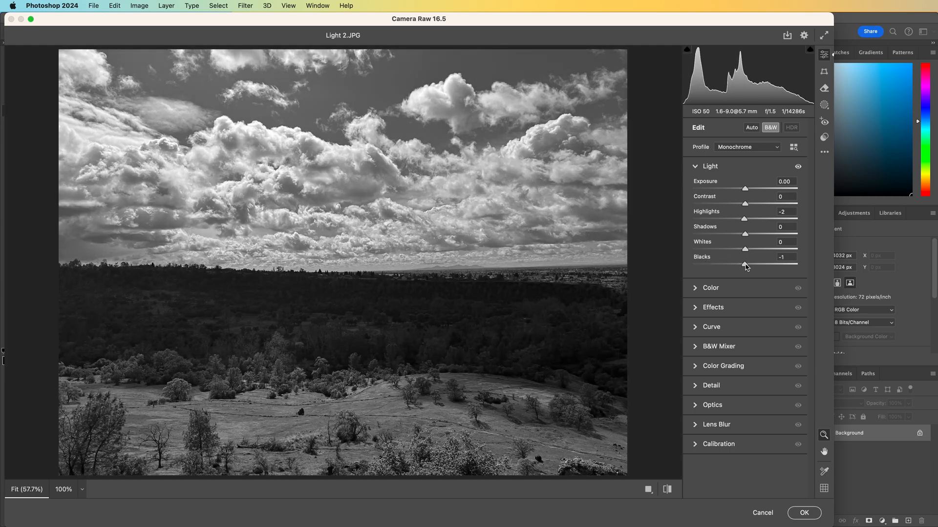
Switch the profile back to Color, raise Blacks to +84, and apply the Camera Raw Filter
click(755, 148)
click(751, 138)
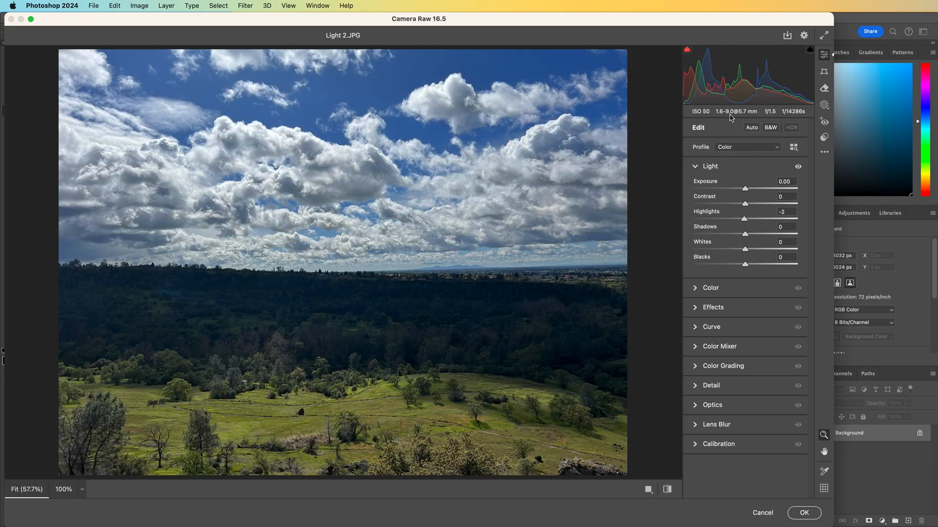
drag(746, 194, 789, 265)
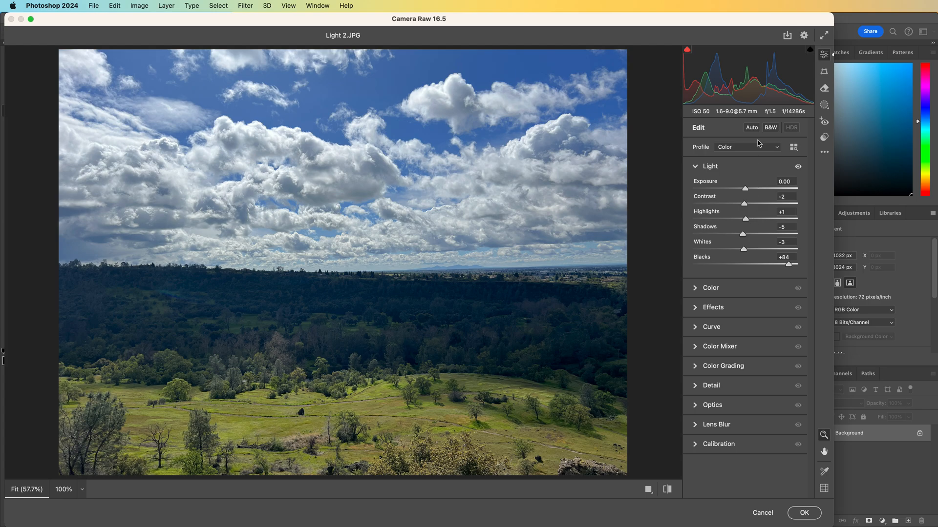
click(812, 517)
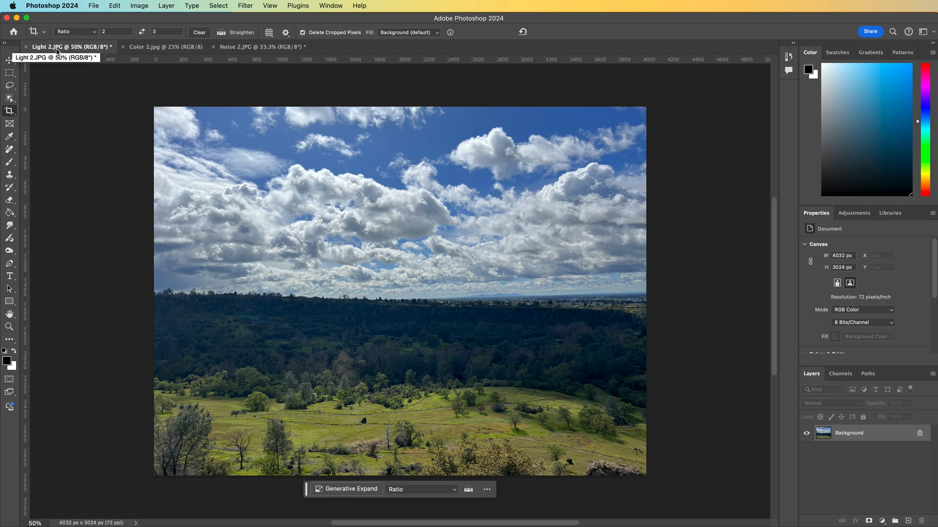
Save the document as Light edit.jpg in JPEG format on the Desktop
click(93, 6)
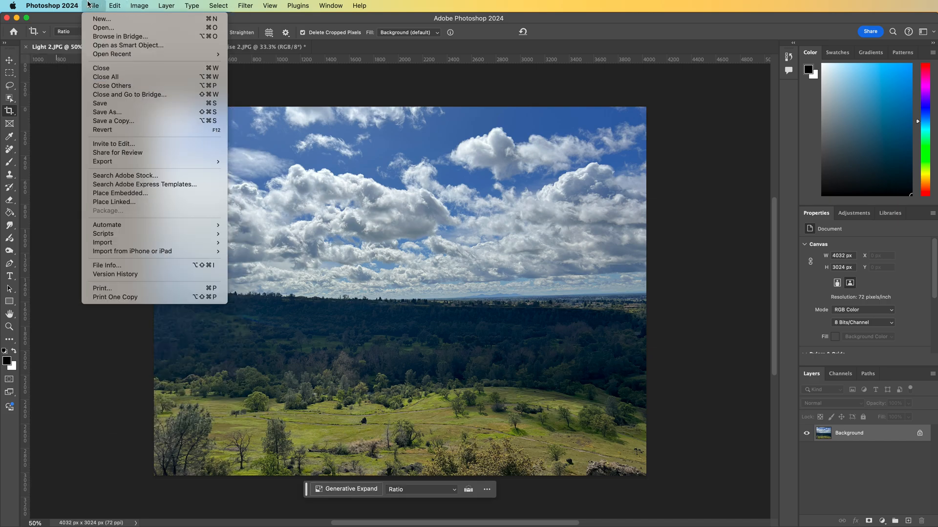
click(109, 112)
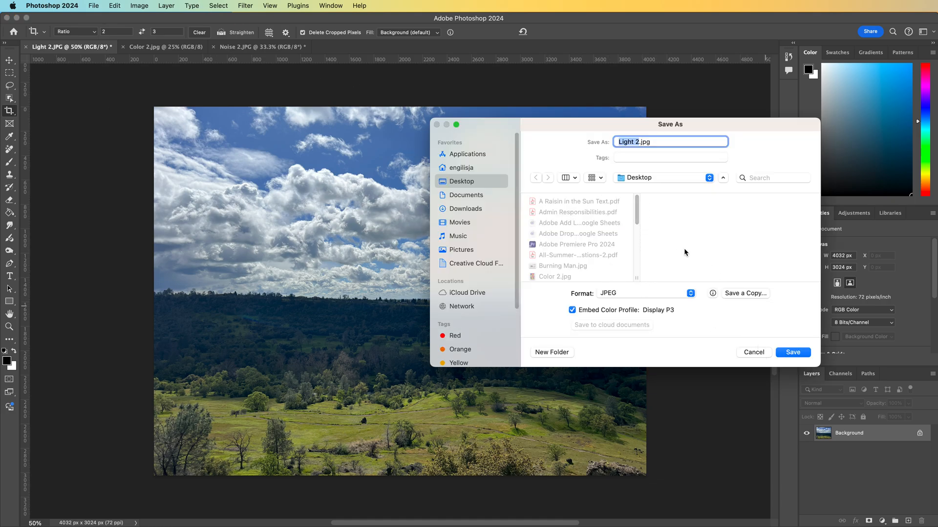
key(Right)
key(BackSpace)
key(Return)
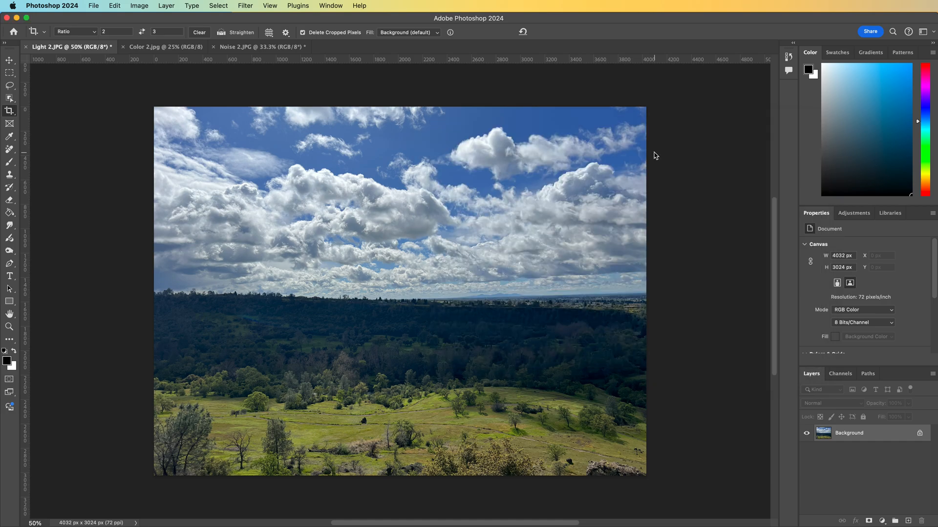
Move the Photoshop window aside to check the photo files on the desktop, then restore the window
click(694, 192)
key(c)
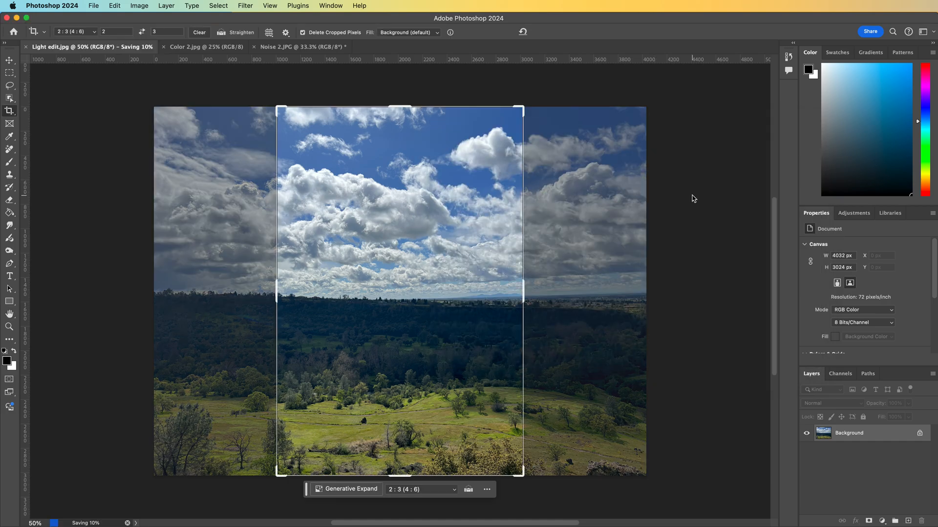
drag(616, 18, 714, 424)
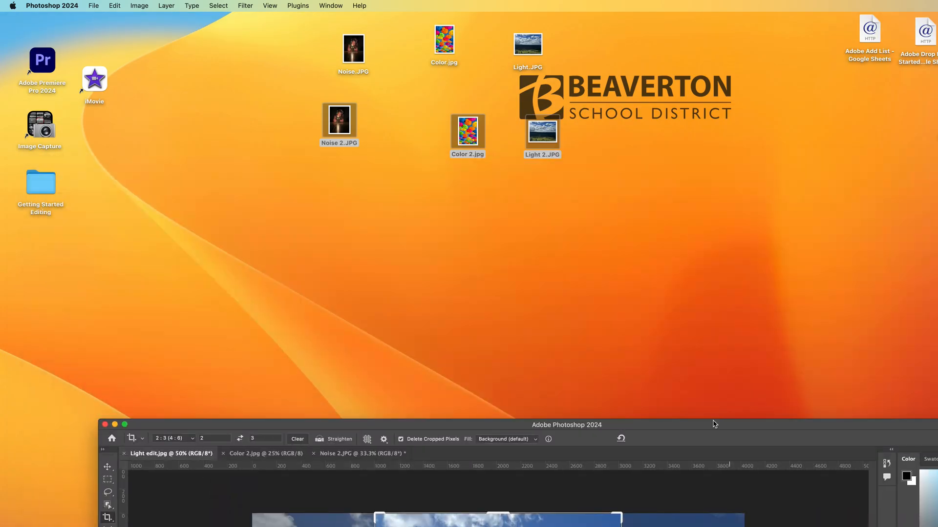
drag(935, 254, 339, 210)
drag(542, 133, 348, 283)
double_click(654, 425)
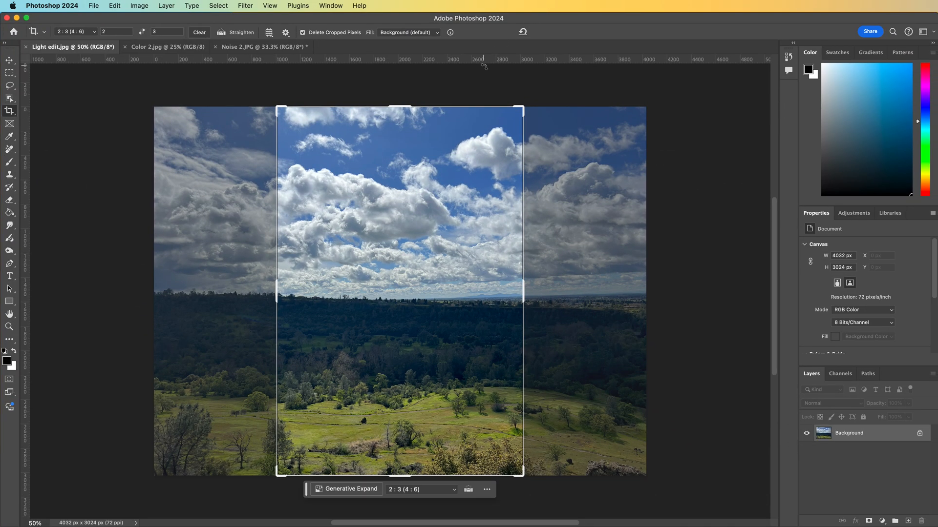
Switch to the Color 2.jpg document and open the Camera Raw Filter on it
click(153, 47)
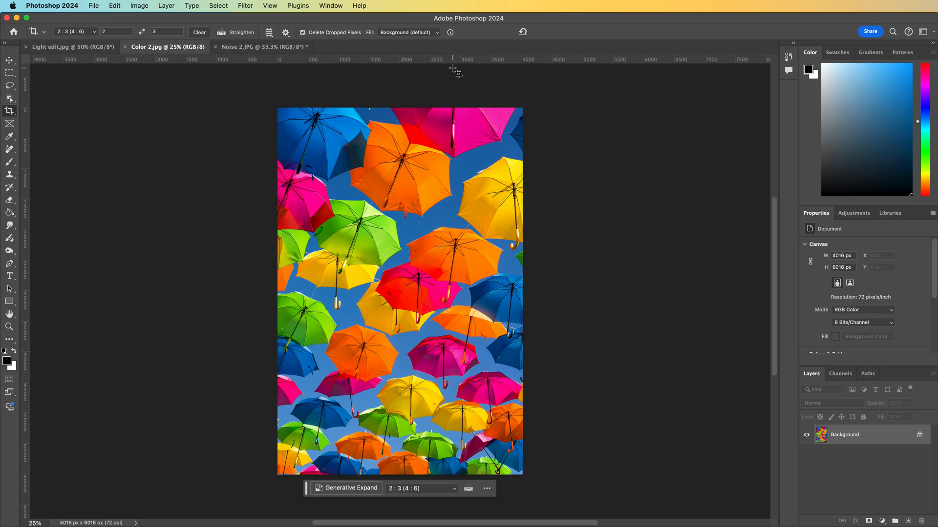
click(249, 5)
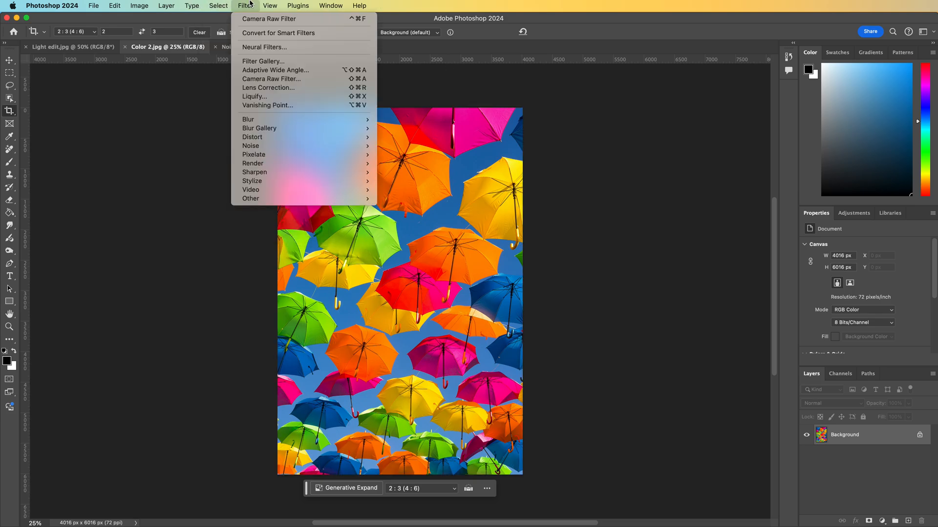
click(271, 82)
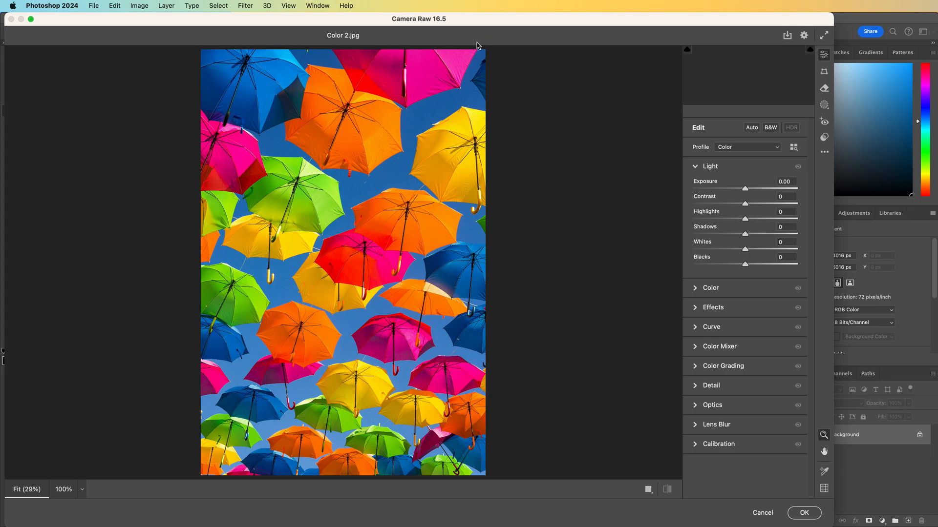
Expand the Color settings and try Tint and Vibrance adjustments, returning both to 0 before collapsing the section
click(697, 168)
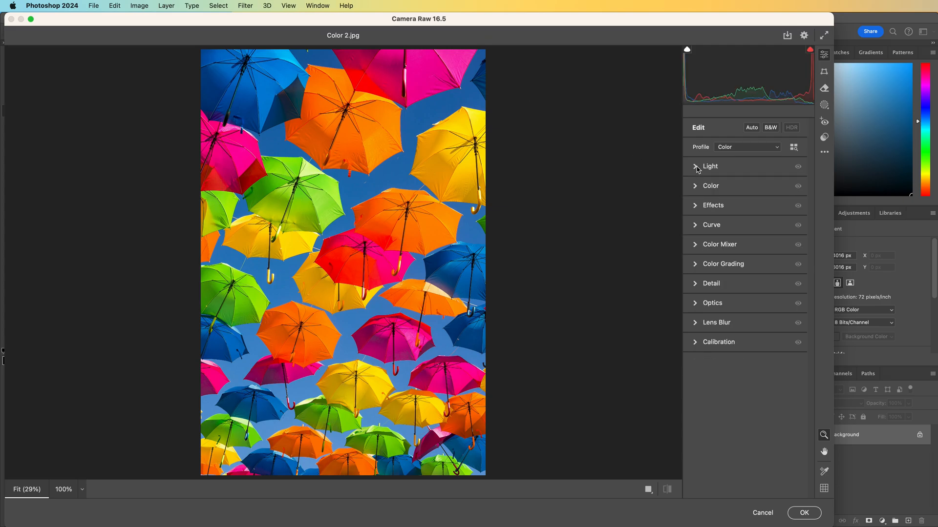
click(697, 192)
drag(749, 228, 747, 252)
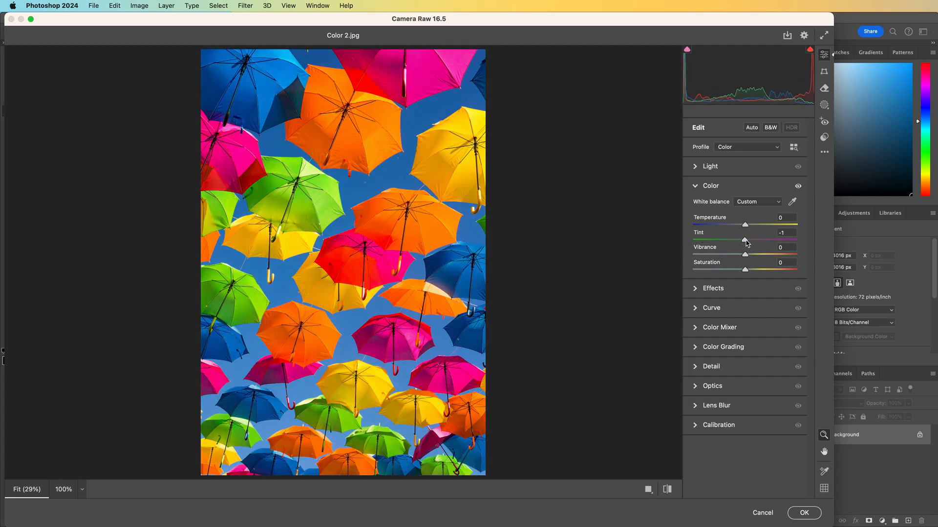
drag(744, 240, 748, 240)
drag(746, 271, 679, 256)
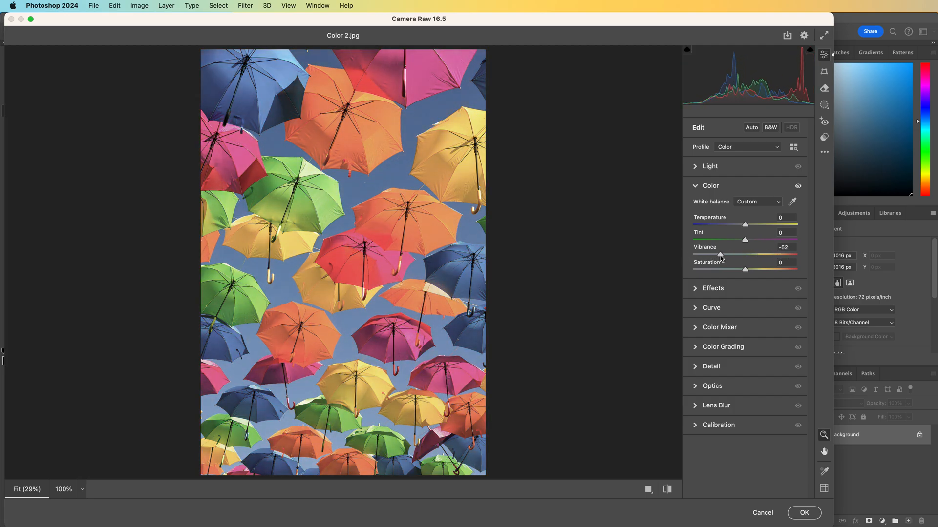
click(745, 254)
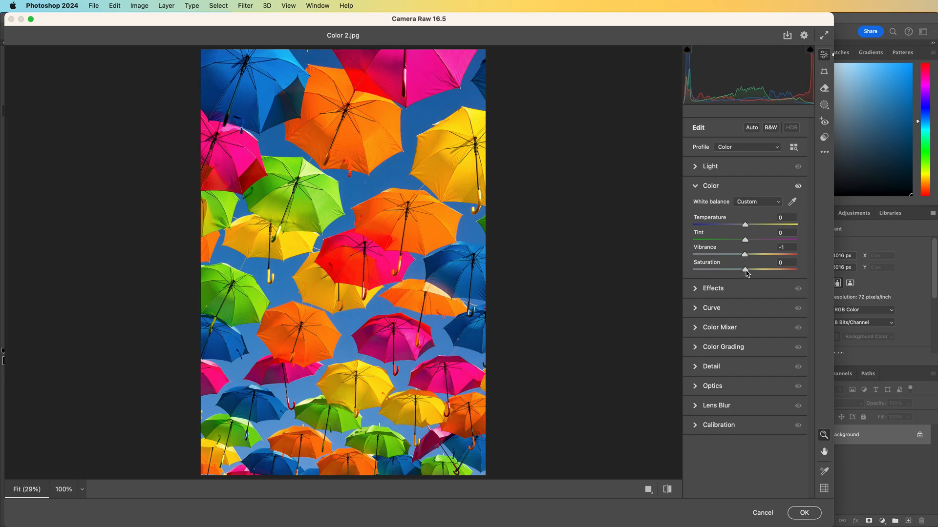
drag(745, 257, 744, 255)
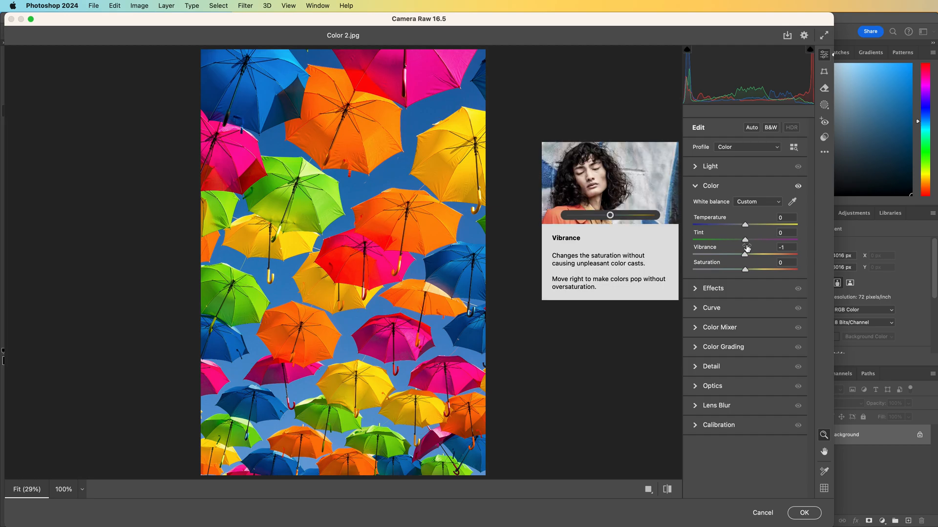
click(695, 187)
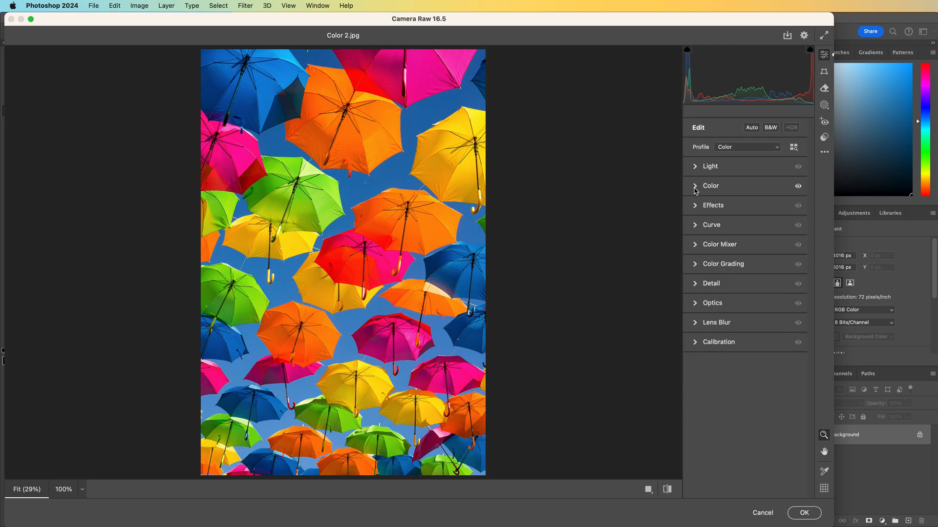
Expand the Color Mixer and examine its HSL Hue, Saturation and Luminance tabs
click(695, 246)
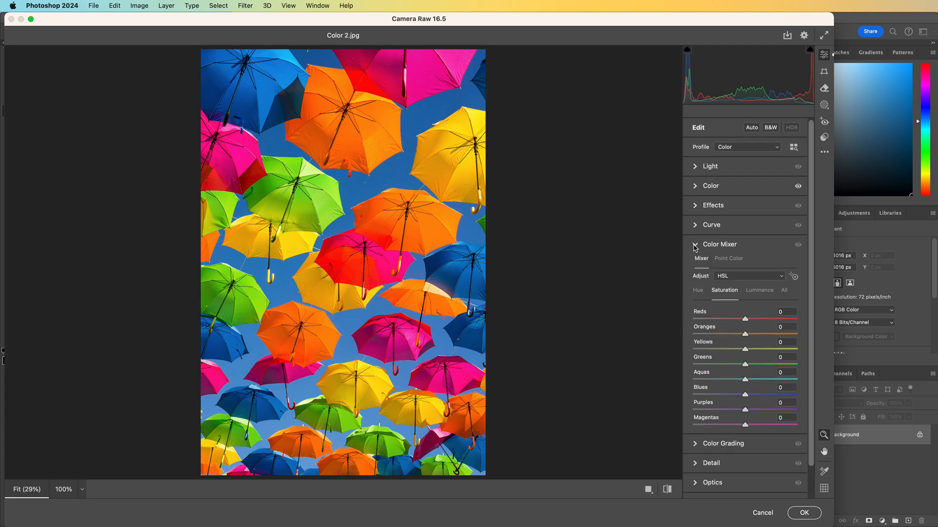
click(735, 277)
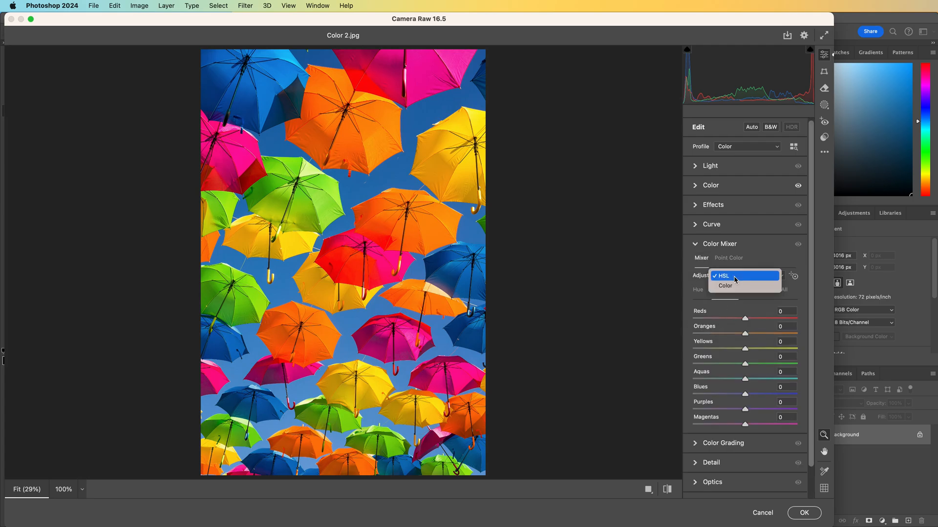
click(736, 276)
click(698, 291)
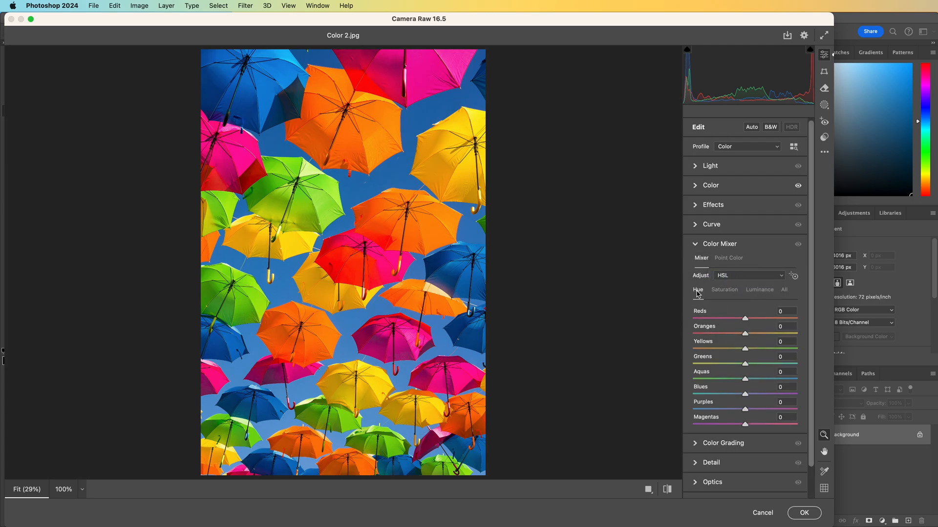
click(723, 290)
click(759, 290)
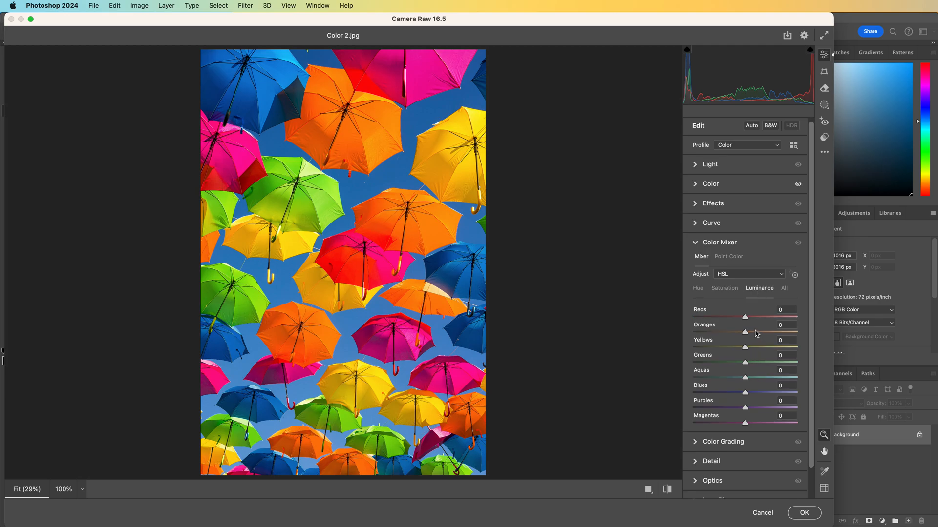
click(728, 292)
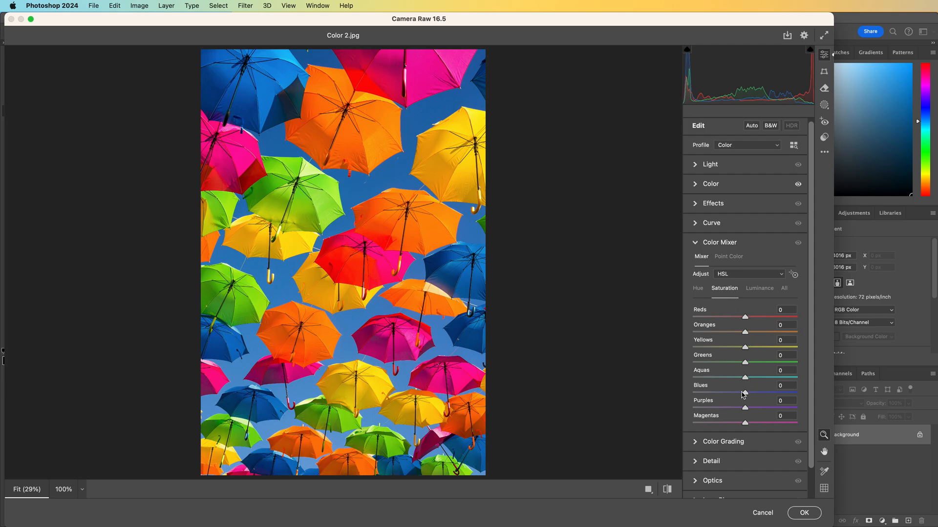
Try lowering the Blues saturation in the Color Mixer, then return it to 0
drag(745, 397, 711, 397)
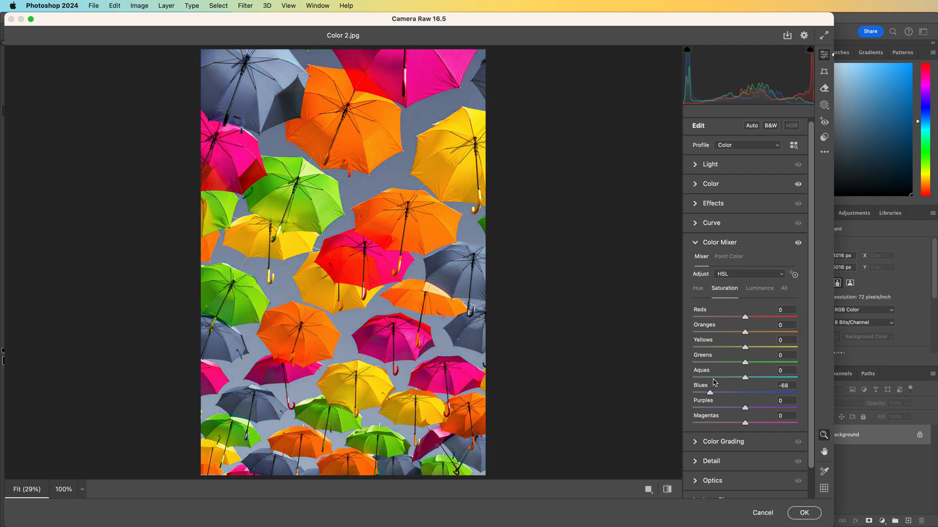
mouse_move(751, 320)
mouse_down()
mouse_move(786, 319)
mouse_move(745, 320)
mouse_up()
double_click(712, 393)
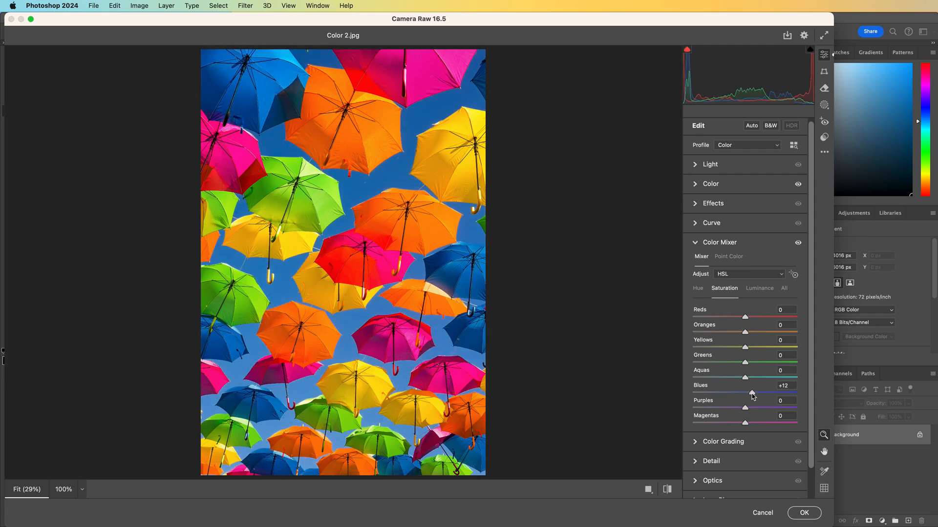
drag(746, 396, 746, 397)
Switch through the Color Mixer's Hue and Luminance tabs, collapsing and re-expanding the Color Mixer section
click(698, 290)
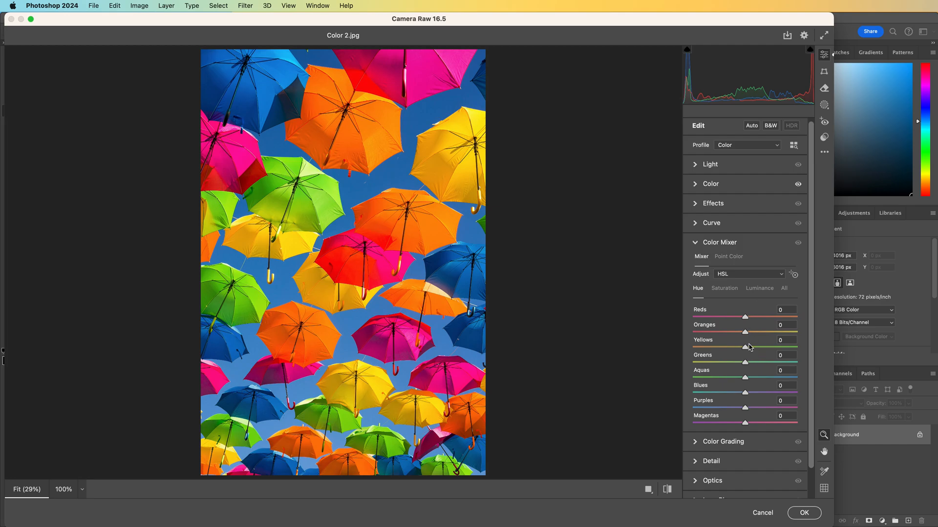
mouse_move(746, 348)
mouse_down()
mouse_move(788, 350)
mouse_move(702, 360)
mouse_move(745, 348)
mouse_up()
click(756, 288)
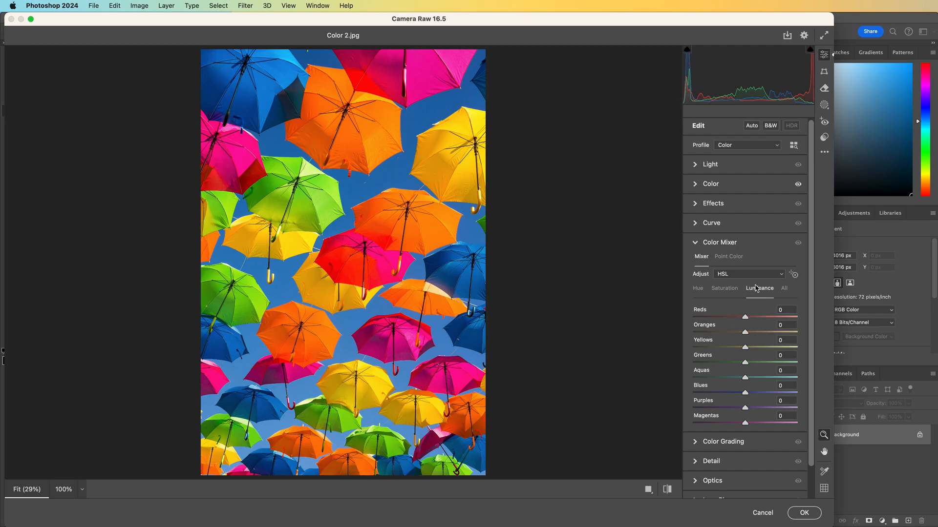
mouse_move(745, 363)
mouse_down()
mouse_move(710, 369)
mouse_move(811, 368)
mouse_move(727, 376)
mouse_move(745, 375)
mouse_up()
click(695, 242)
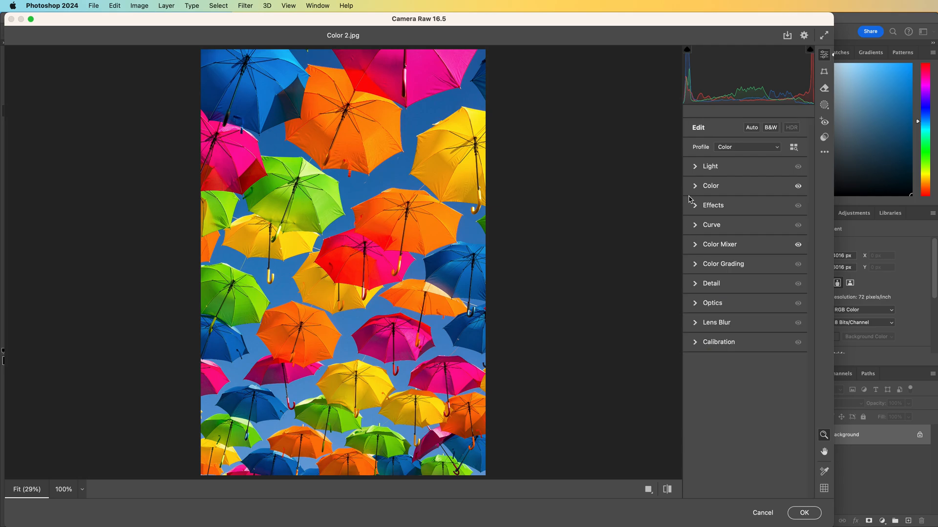
click(694, 243)
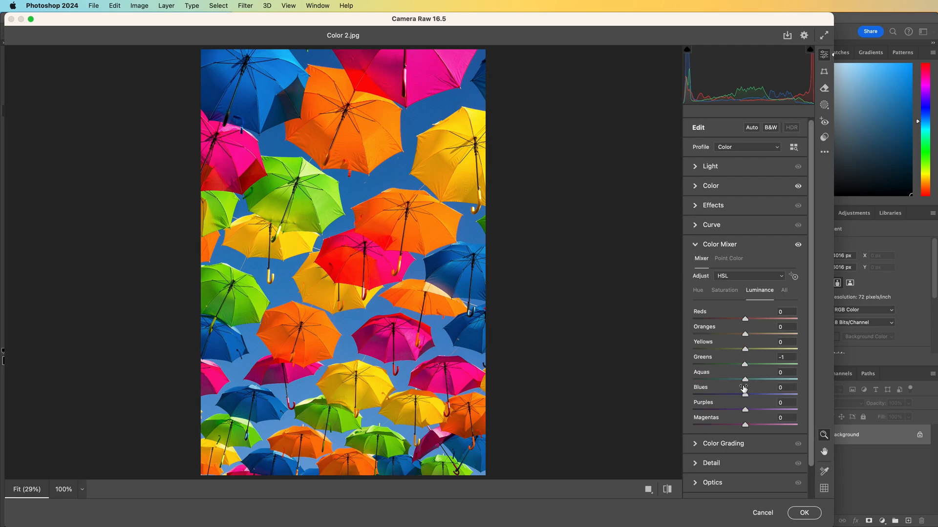
Set the Blues luminance to +66 and apply the Camera Raw Filter to Color 2.jpg
drag(745, 395, 780, 395)
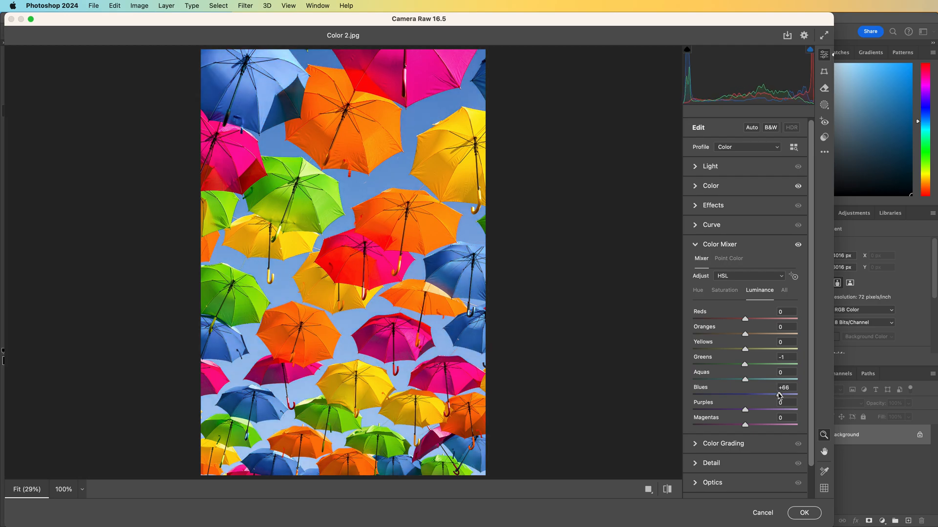
click(805, 513)
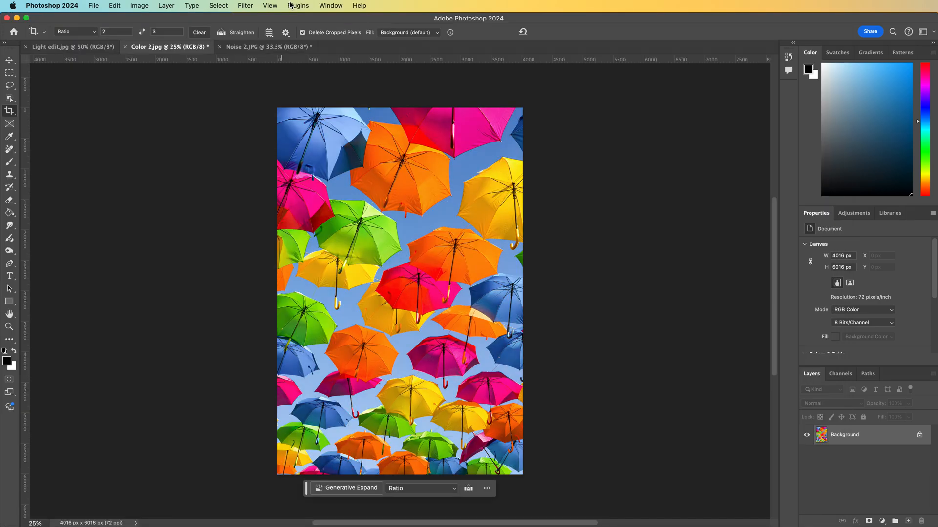
Switch to the Noise 2.JPG document and open the Camera Raw Filter on it
click(266, 48)
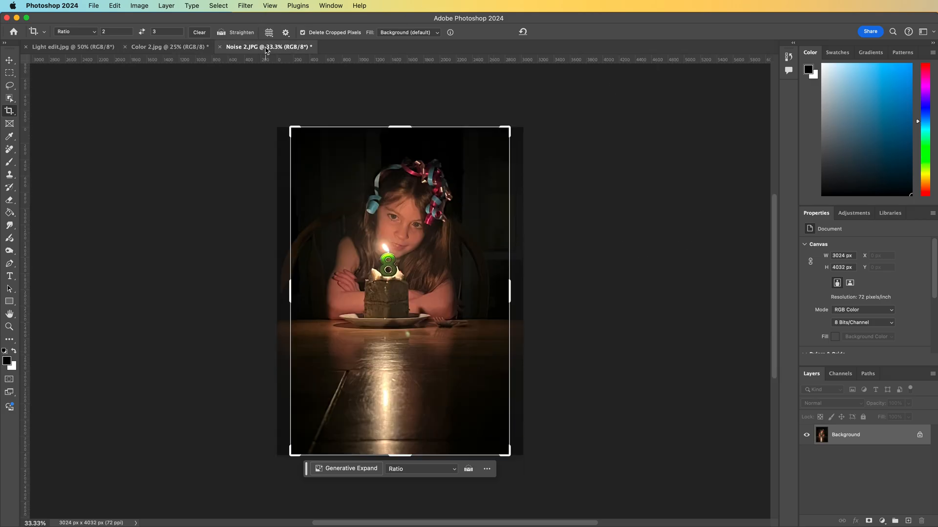
key(shift+super+a)
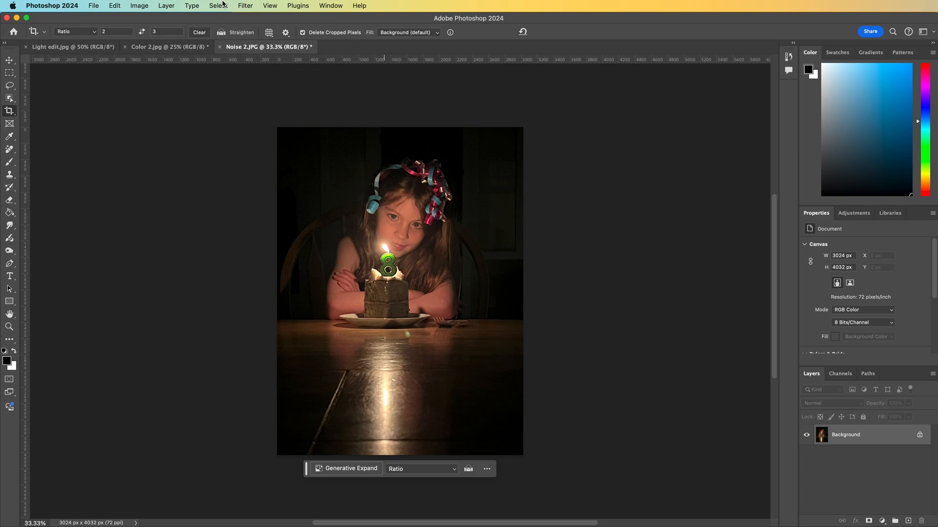
click(223, 4)
mouse_move(245, 5)
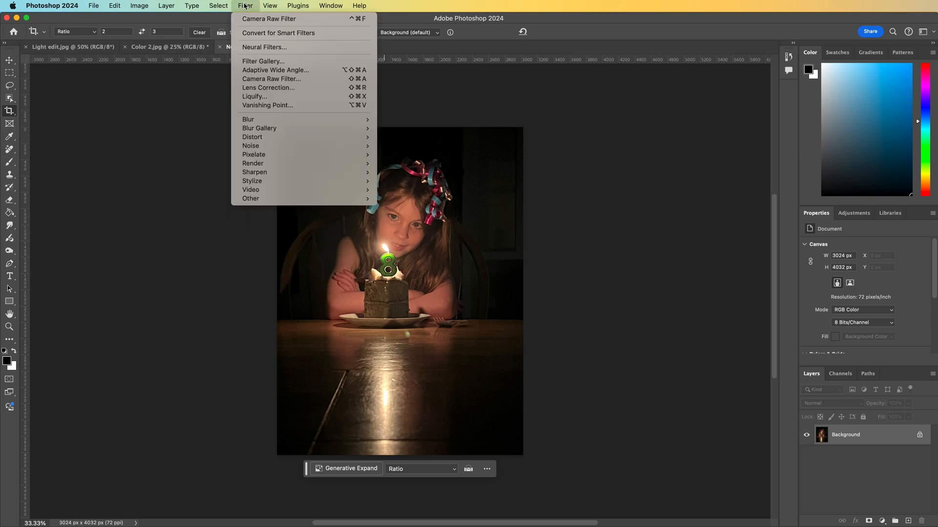
click(267, 80)
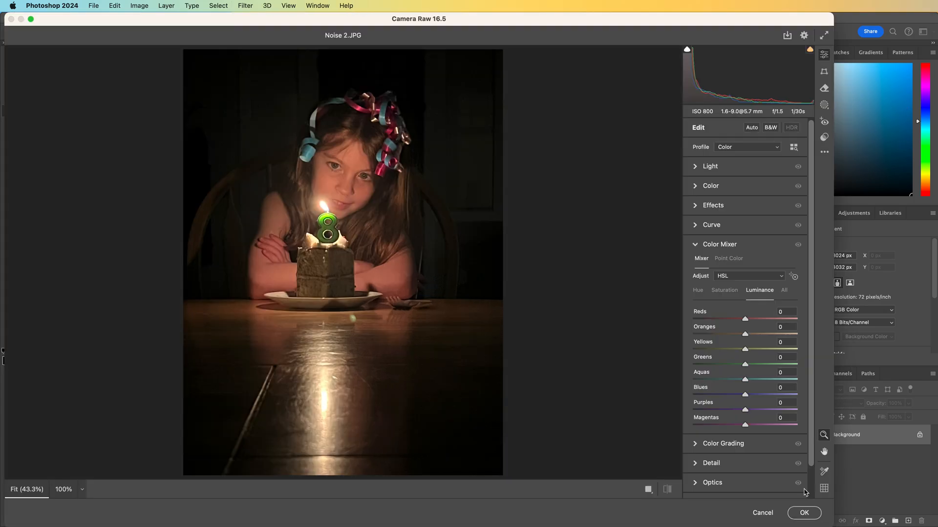
Expand the Effects section and try Texture, Dehaze and Clarity adjustments at 100% zoom, returning Clarity to 0
click(695, 244)
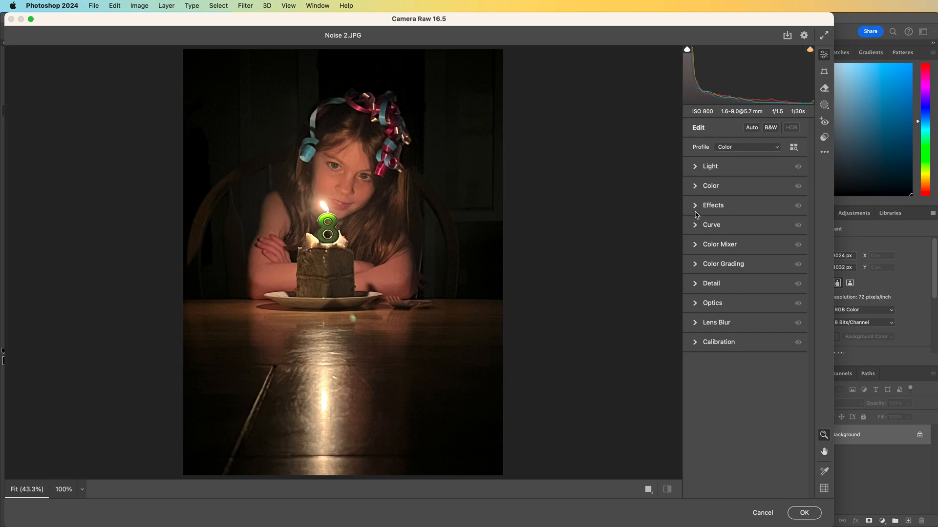
click(695, 206)
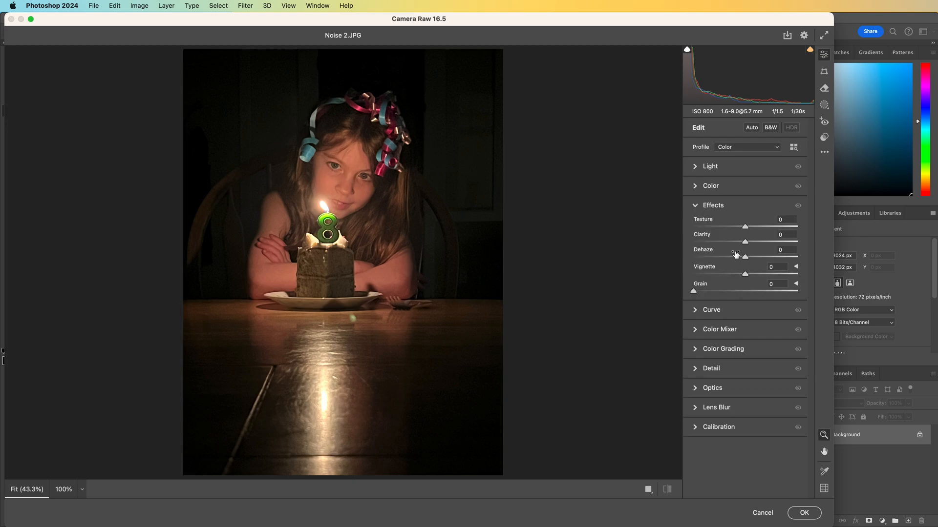
mouse_move(745, 257)
mouse_down()
mouse_move(803, 259)
mouse_move(686, 277)
mouse_move(745, 273)
mouse_up()
drag(745, 225, 794, 220)
click(355, 223)
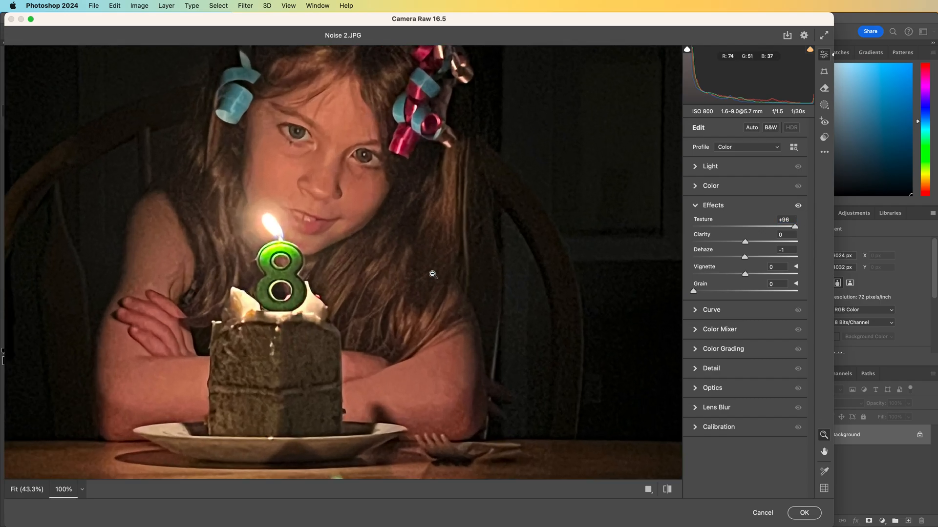
drag(795, 227, 773, 242)
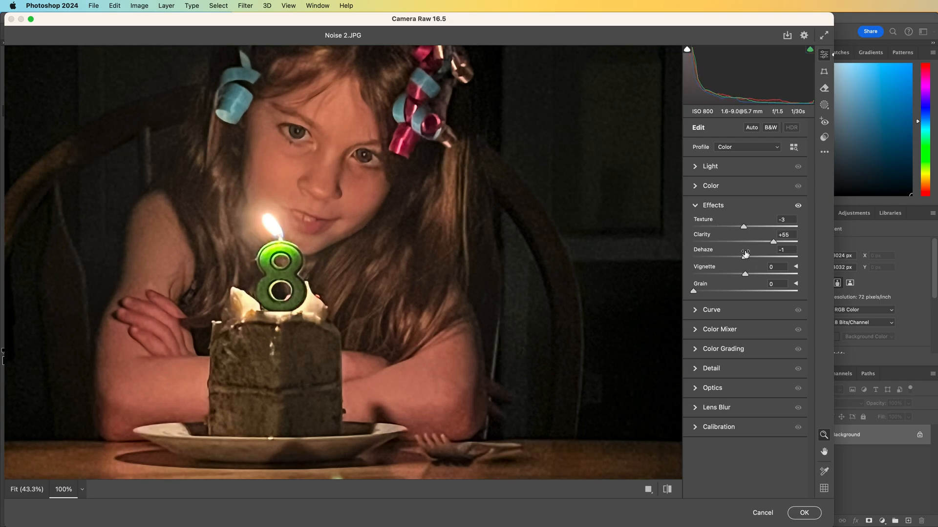
drag(773, 242, 745, 243)
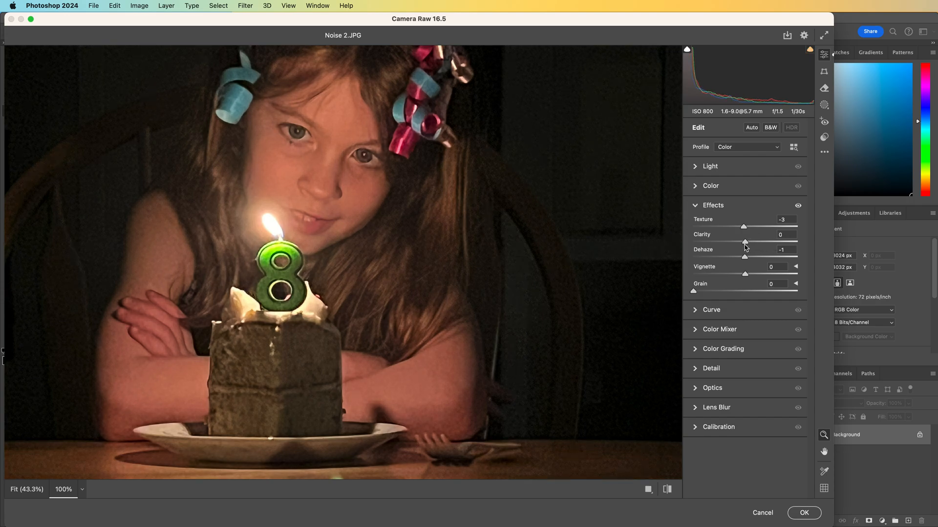
click(27, 490)
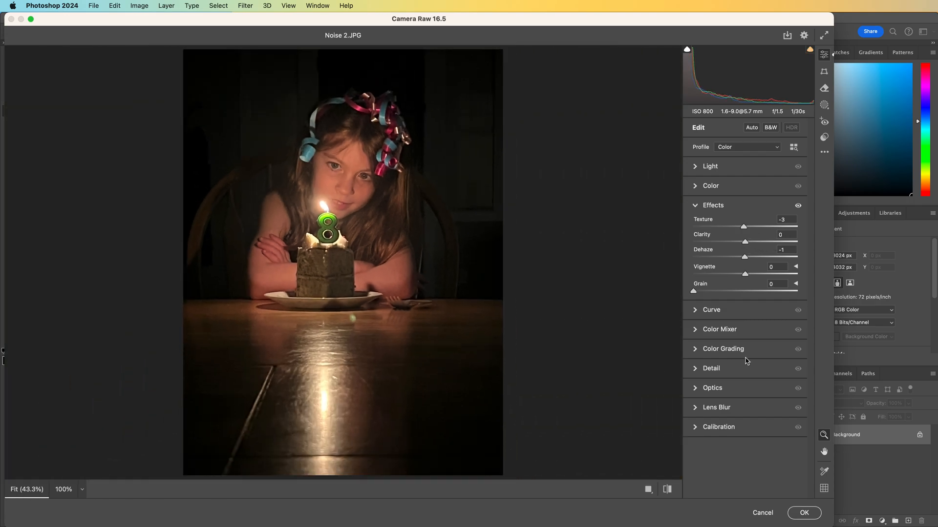
Try a Vignette of +76, then bring it back to about +2
drag(745, 274, 785, 277)
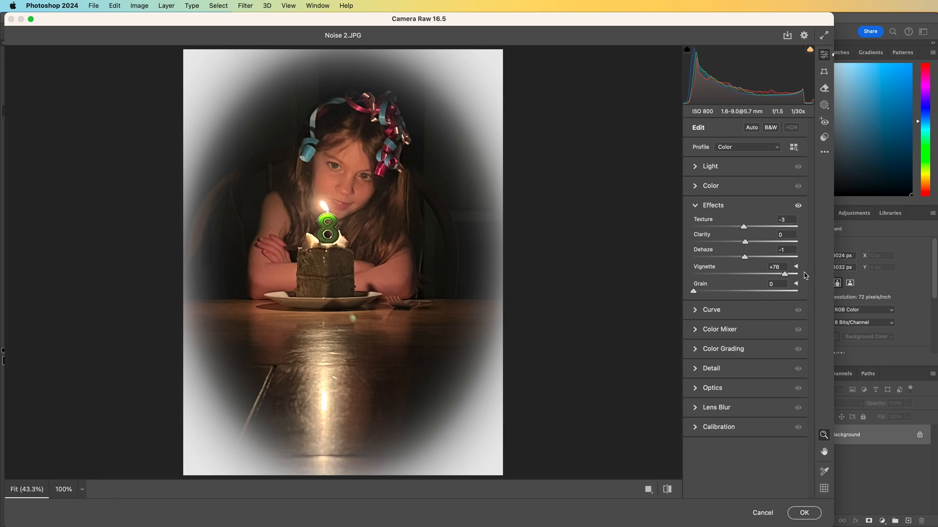
drag(754, 278, 747, 280)
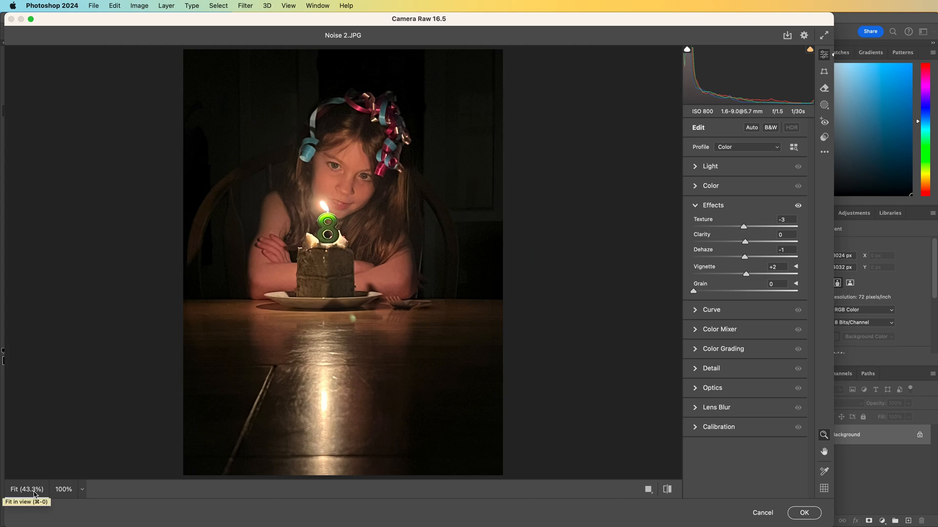
Zoom the preview to 100%, try raising Clarity, and reset the Effects sliders to 0
drag(353, 254, 357, 252)
click(413, 193)
click(414, 195)
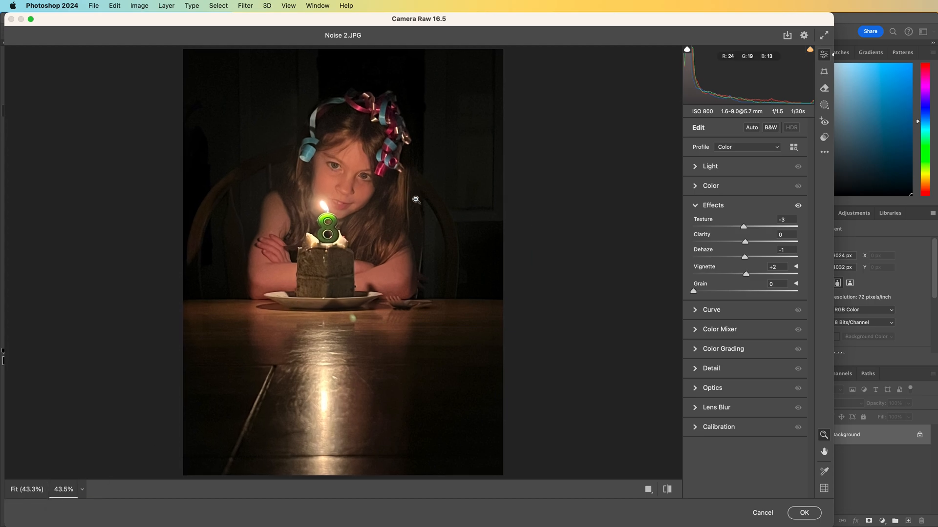
click(82, 490)
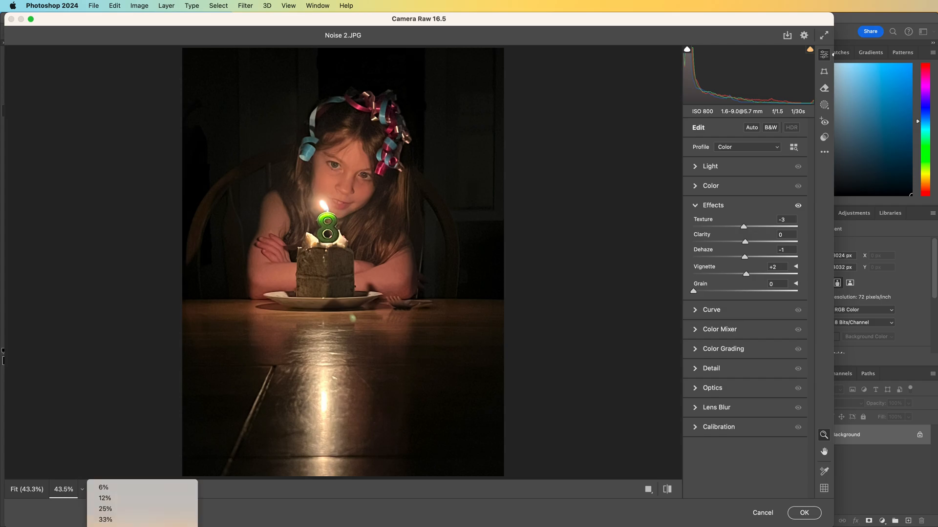
click(107, 526)
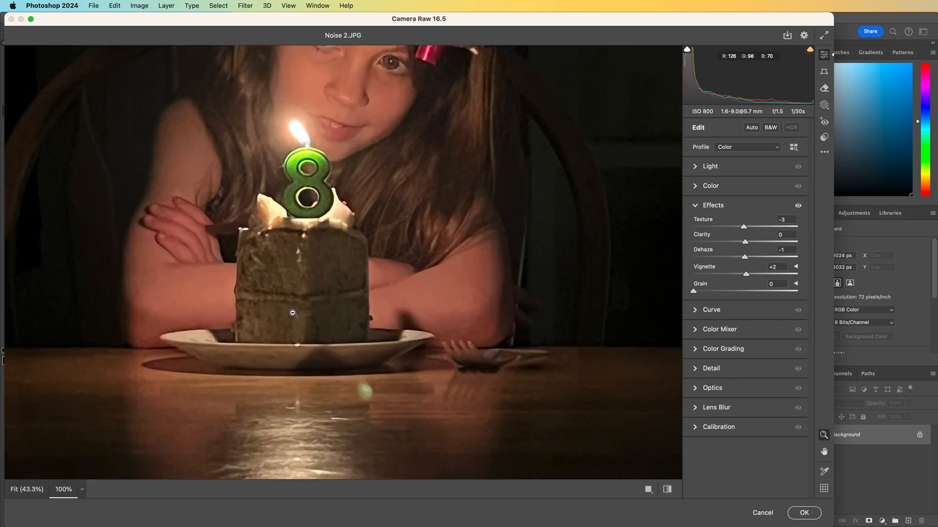
scroll(367, 251, up, 3)
scroll(371, 288, up, 3)
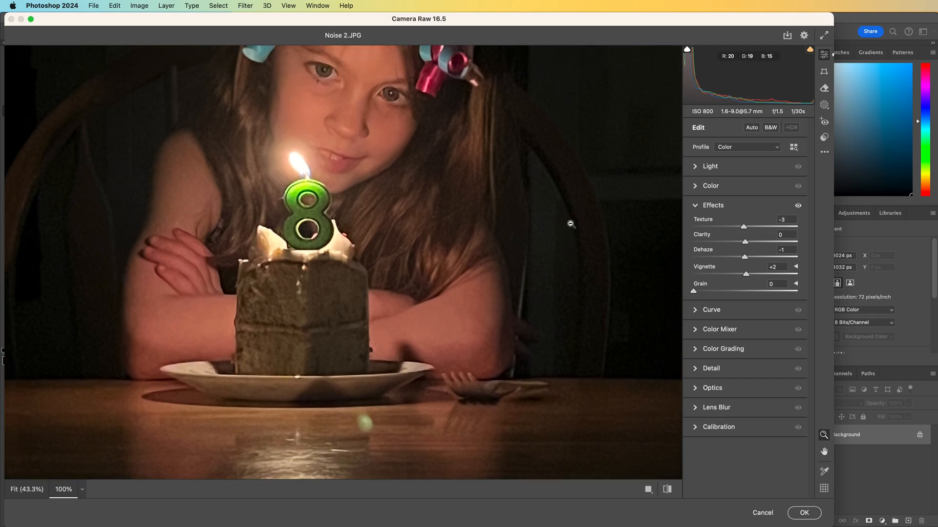
drag(745, 242, 777, 241)
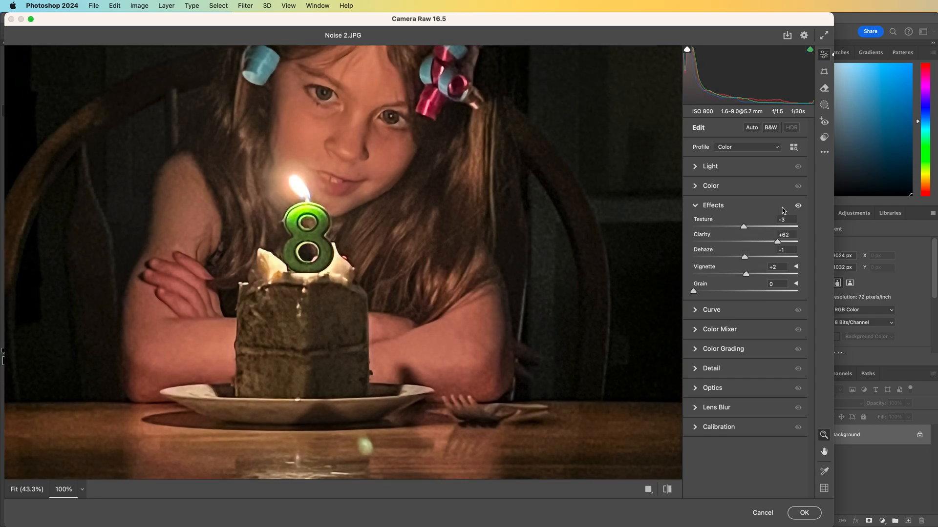
drag(777, 241, 747, 228)
drag(746, 275, 745, 275)
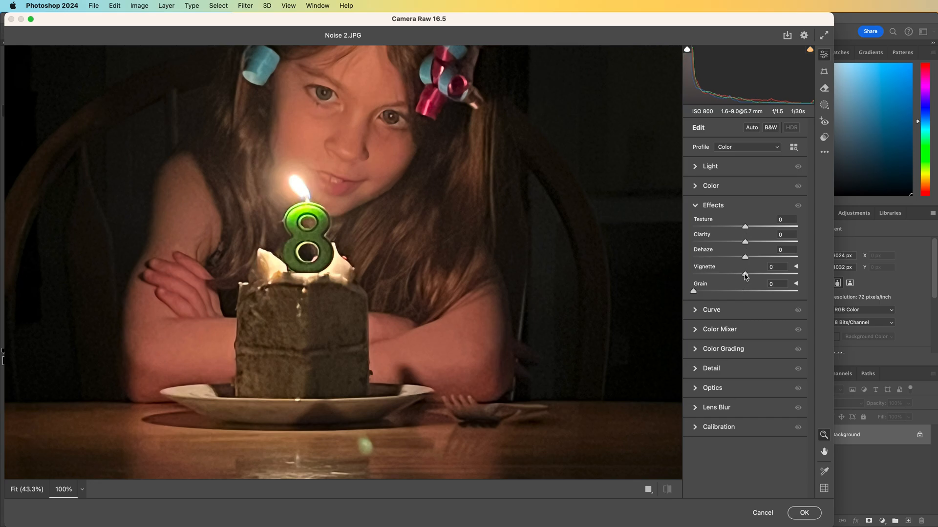
Collapse Effects, expand the Detail section and try dragging the Sharpening slider, returning it to 0
click(694, 208)
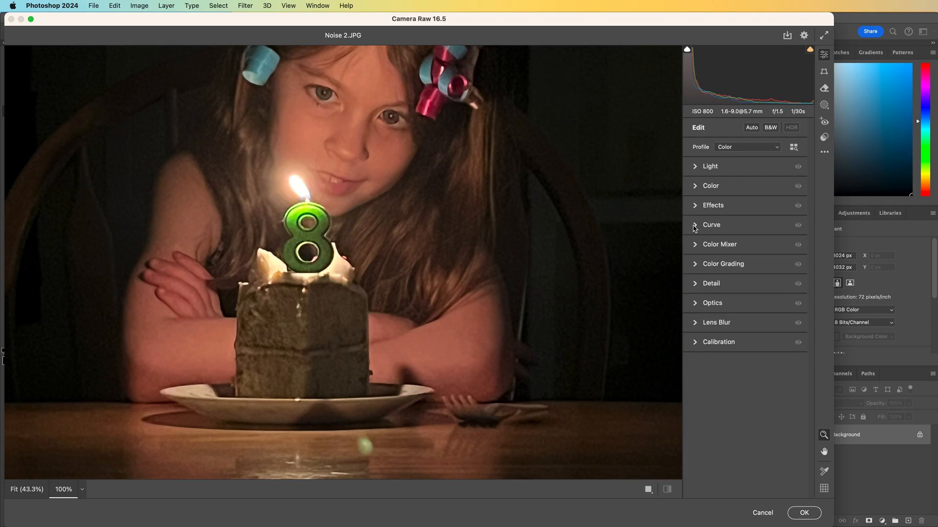
click(696, 283)
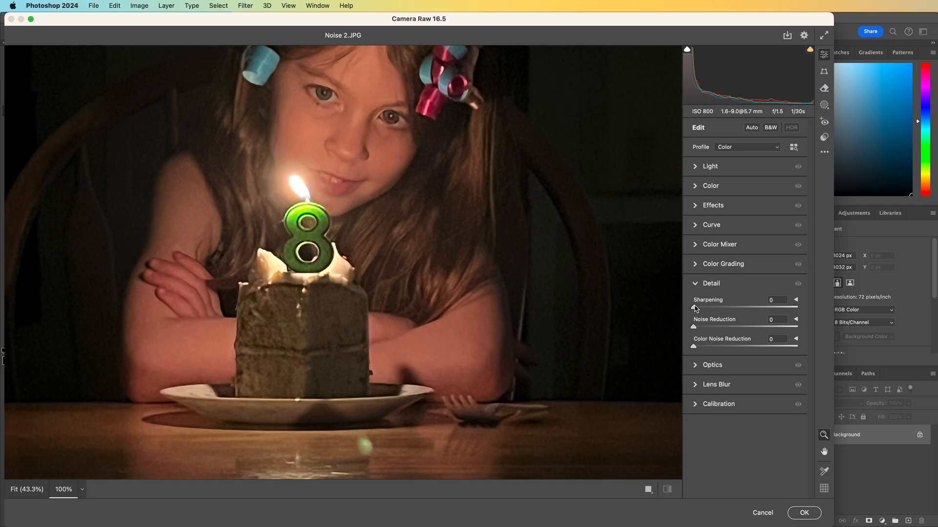
drag(696, 308, 801, 298)
drag(797, 309, 672, 319)
drag(694, 308, 747, 307)
drag(747, 307, 674, 308)
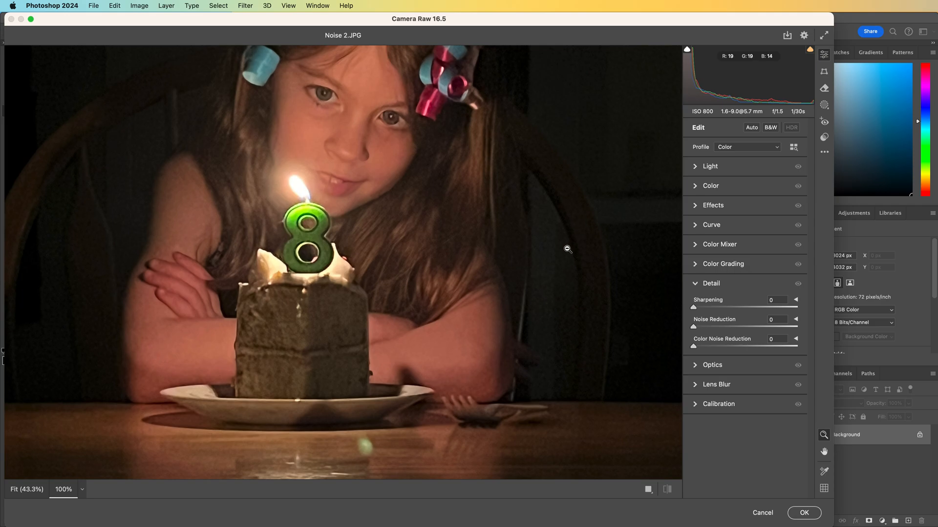
Set Noise Reduction to 54 and fit the preview in view
drag(694, 327, 754, 330)
drag(755, 327, 773, 327)
drag(797, 327, 749, 333)
click(27, 490)
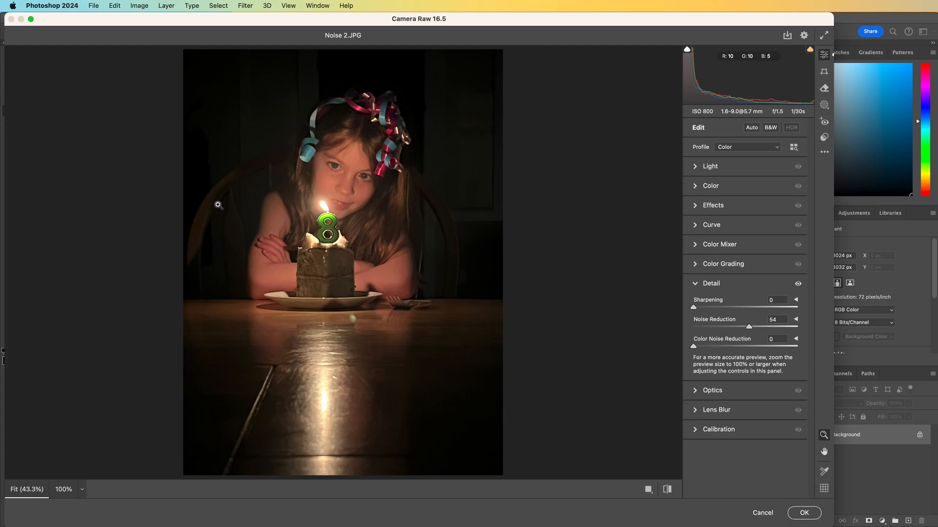
Expand and collapse the Curve, Color Mixer, Color Grading, Optics, Lens Blur and Calibration sections in turn to examine them
click(696, 283)
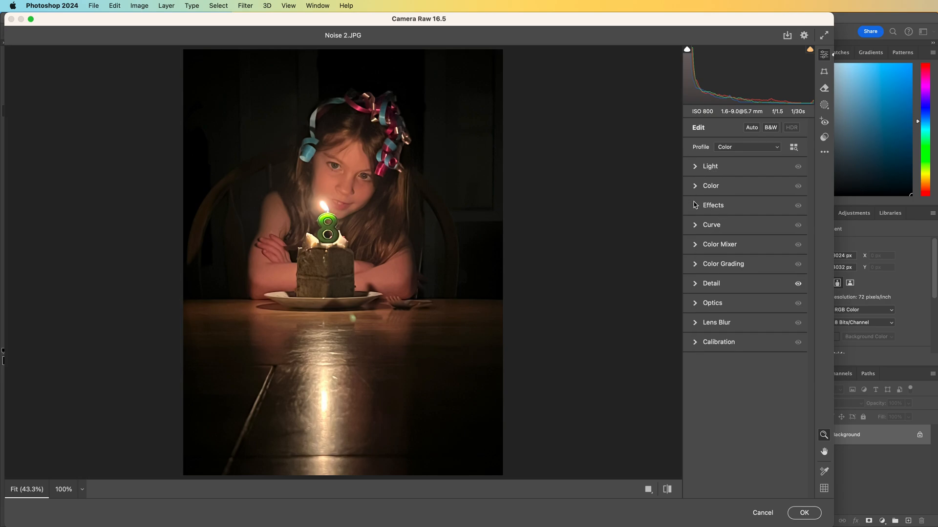
click(695, 225)
click(694, 225)
click(694, 244)
click(694, 245)
click(694, 264)
click(695, 264)
click(694, 303)
click(694, 303)
click(695, 322)
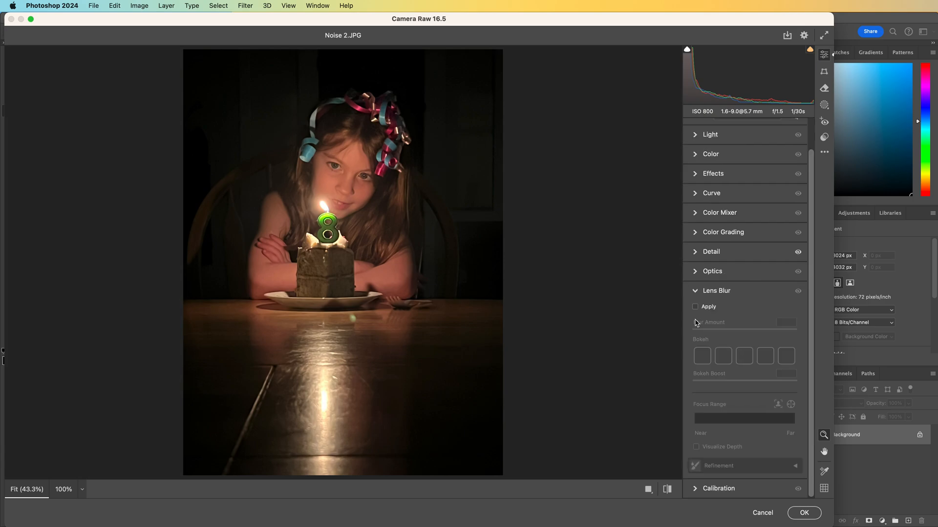
click(694, 293)
click(693, 347)
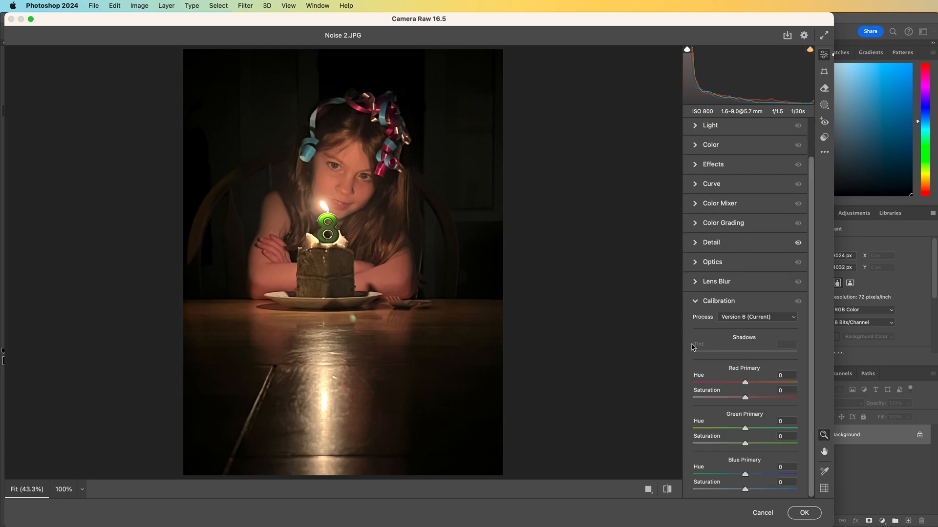
click(694, 302)
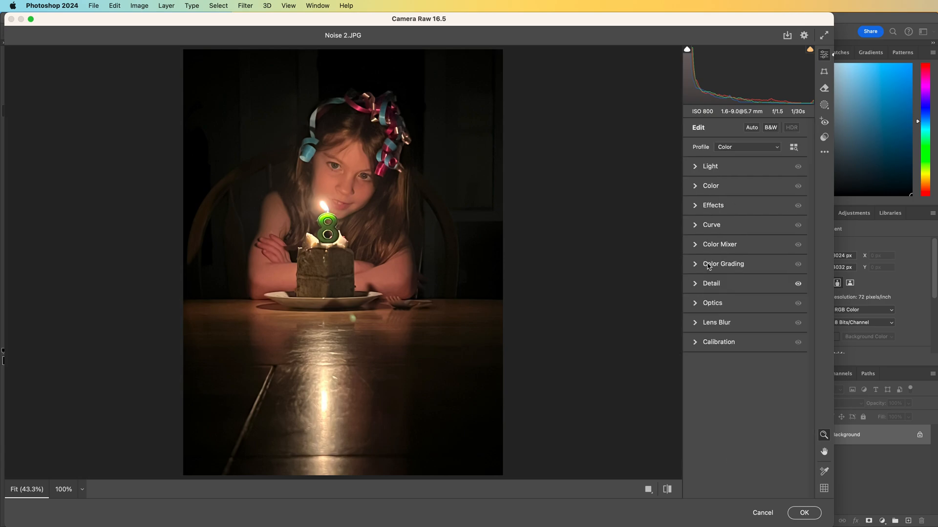